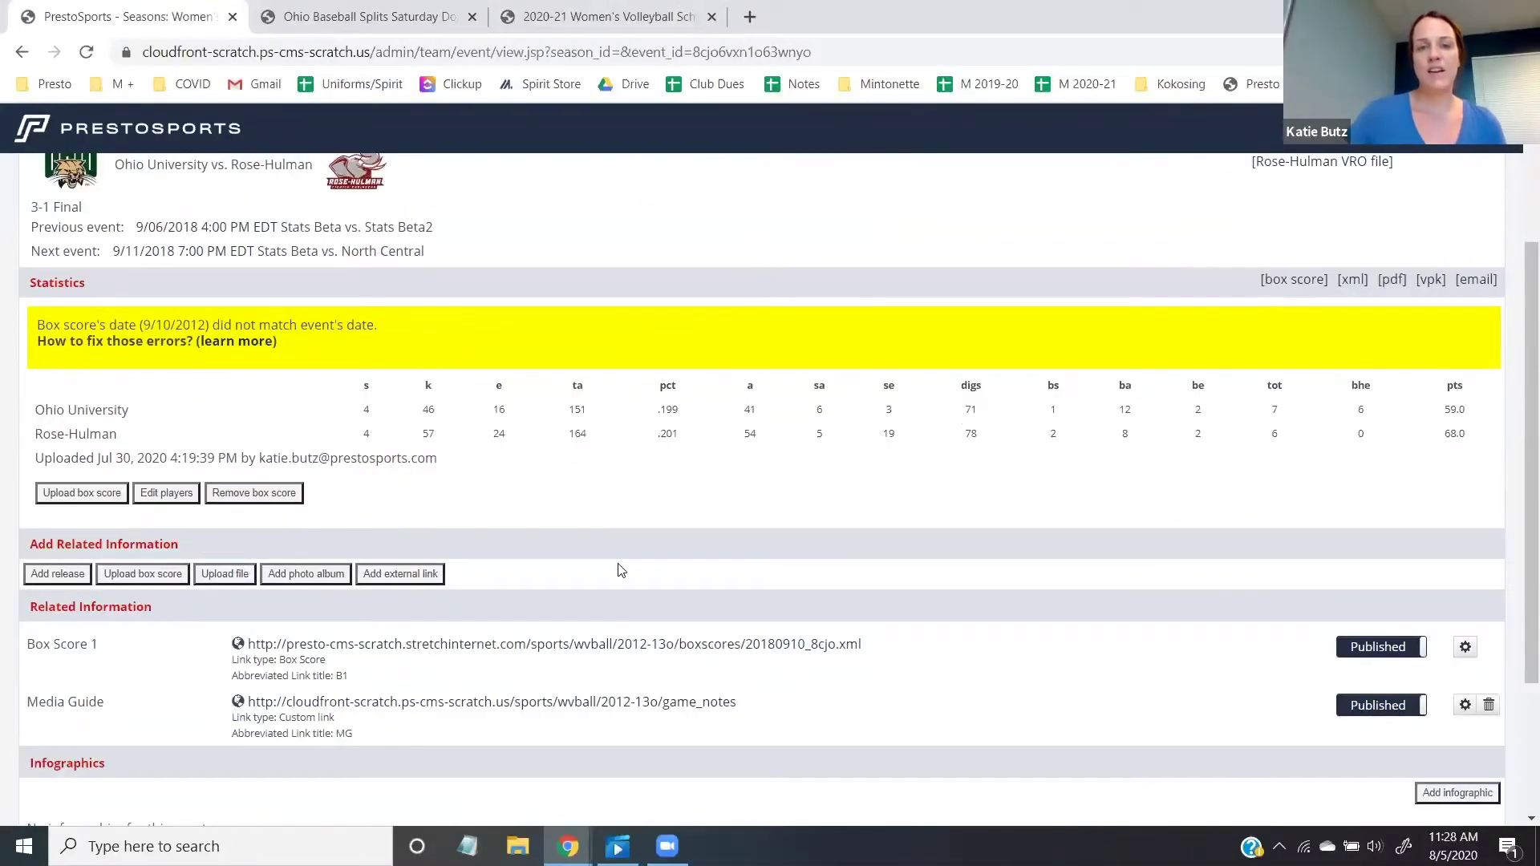
Bring up the PrestoSports Traffic window with Users charts for 07-23-2020 to 08-05-2020.
mouse_move(568, 846)
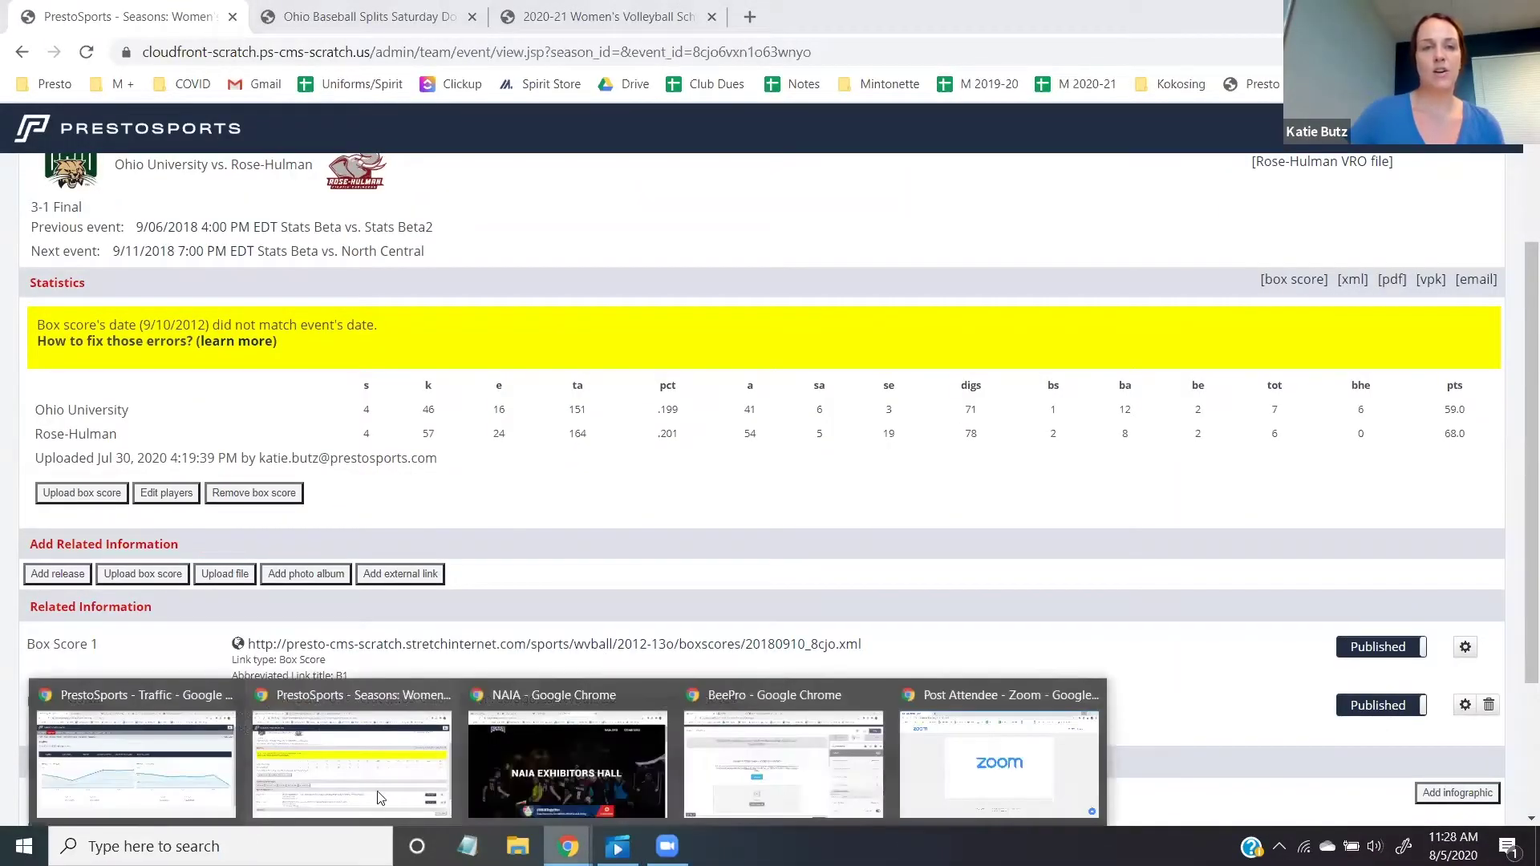
click(136, 762)
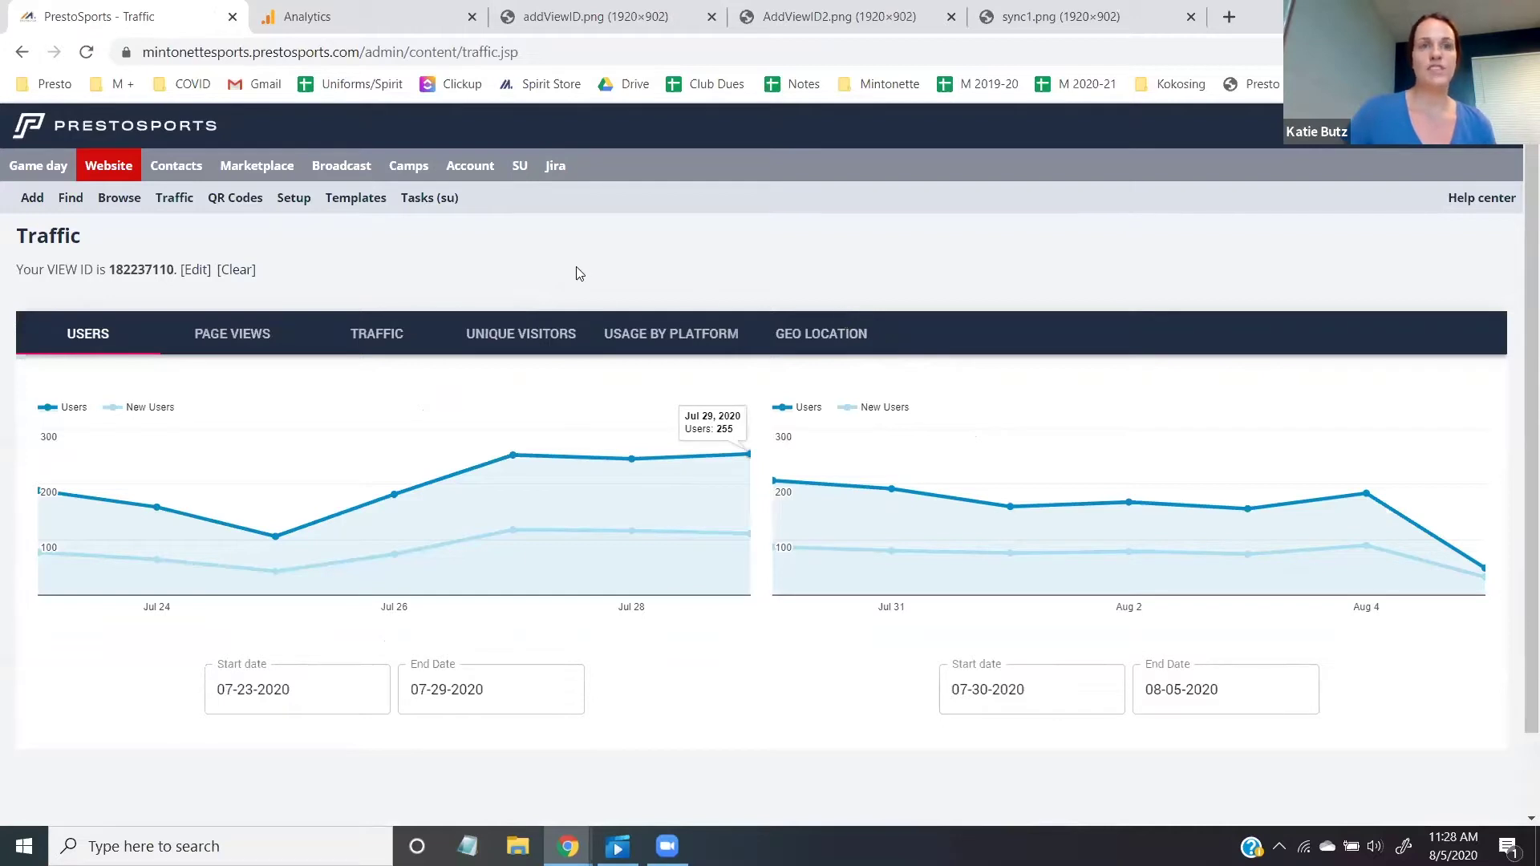
Switch to Google Analytics Home for Mintonette Sports, showing 941 users and 38.52% bounce rate.
click(349, 24)
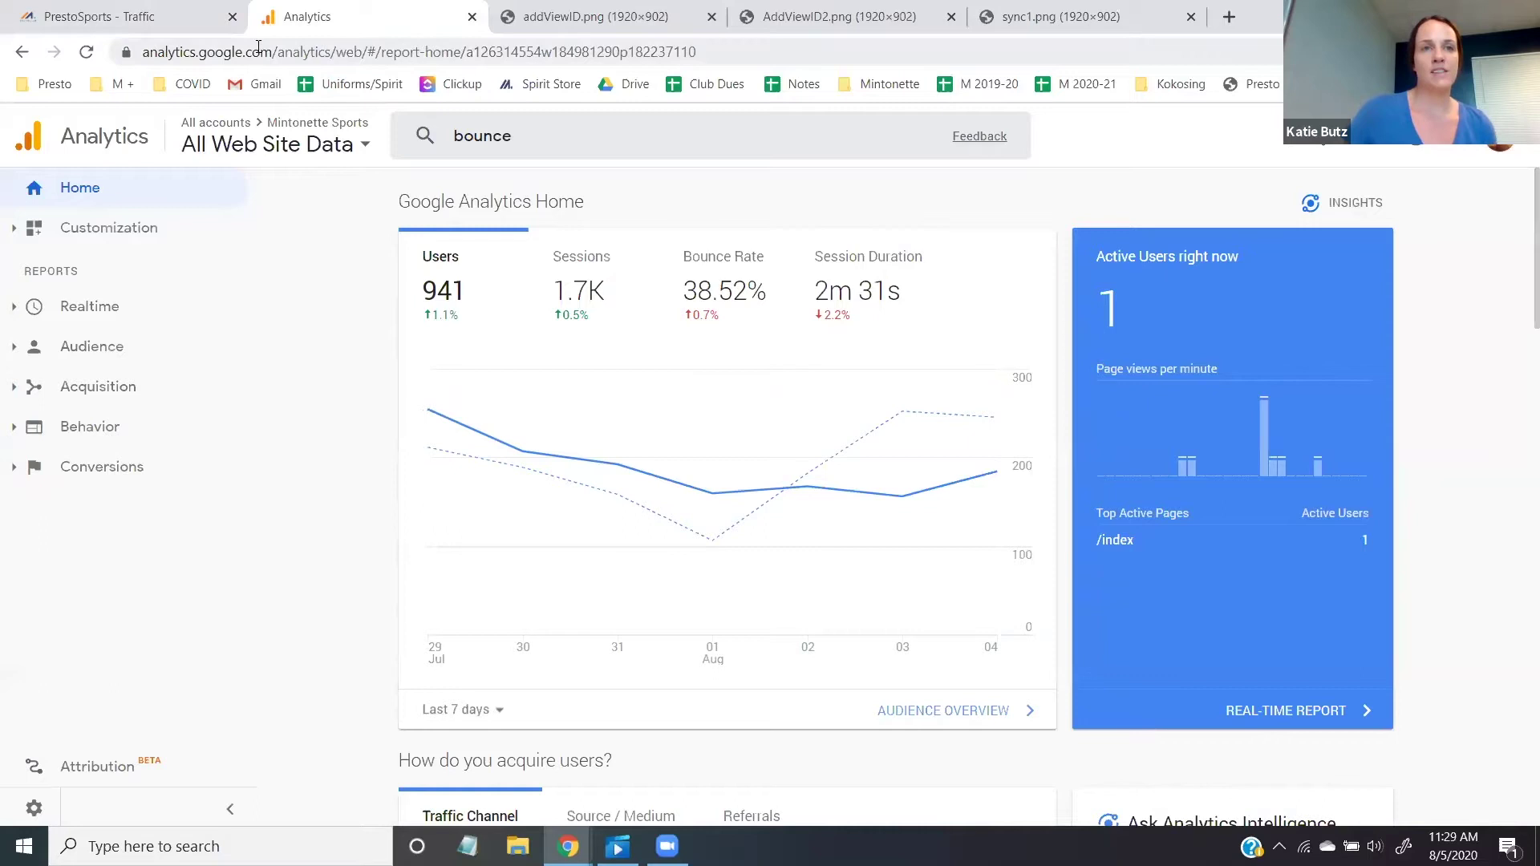
click(203, 54)
click(325, 258)
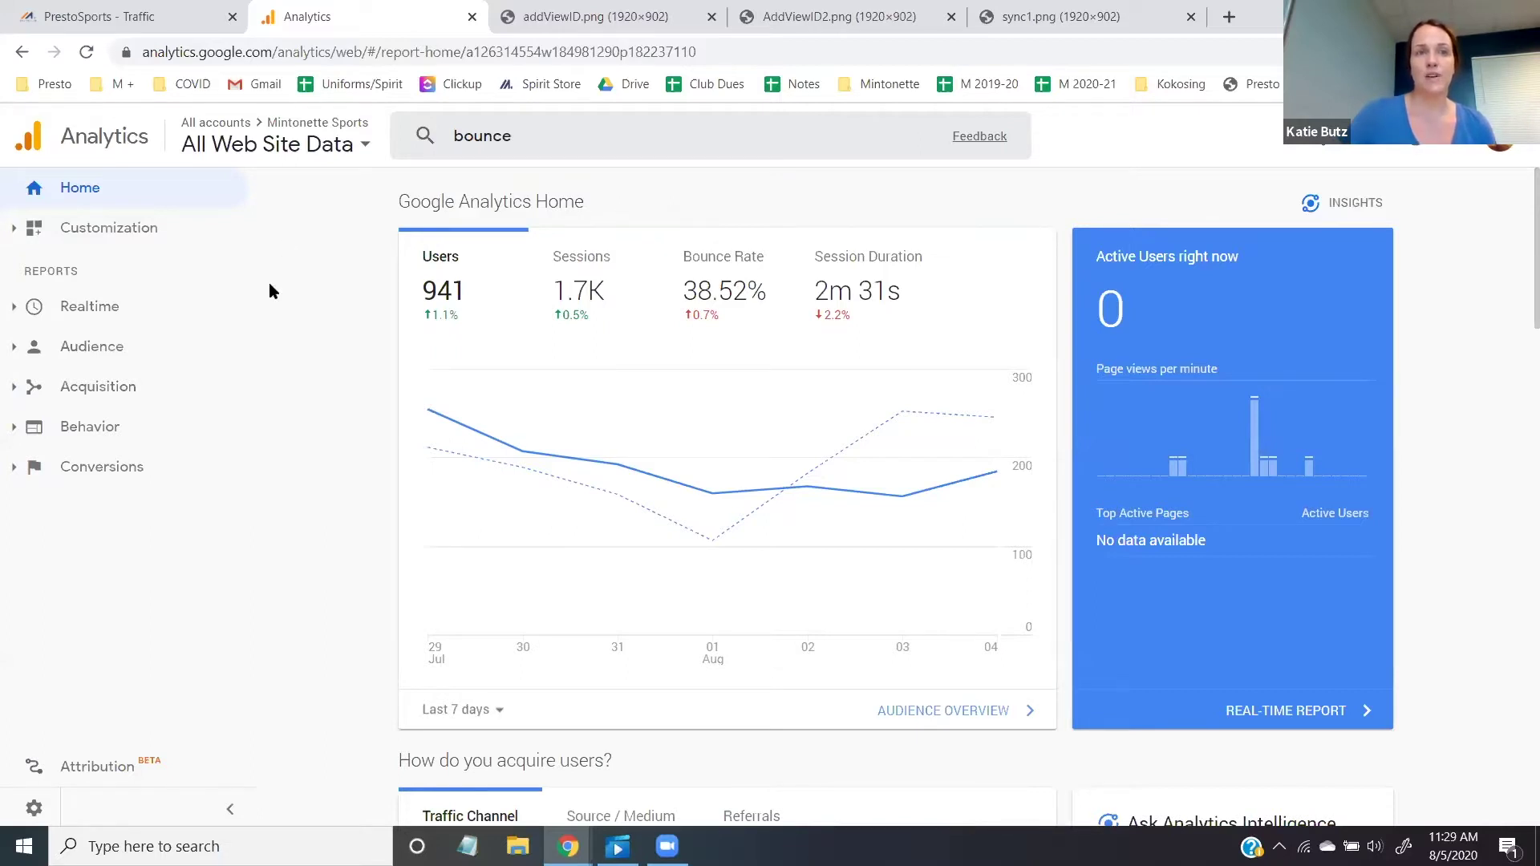
In Analytics Admin, open the property's Tracking Code page and select the gtag.js snippet.
click(19, 813)
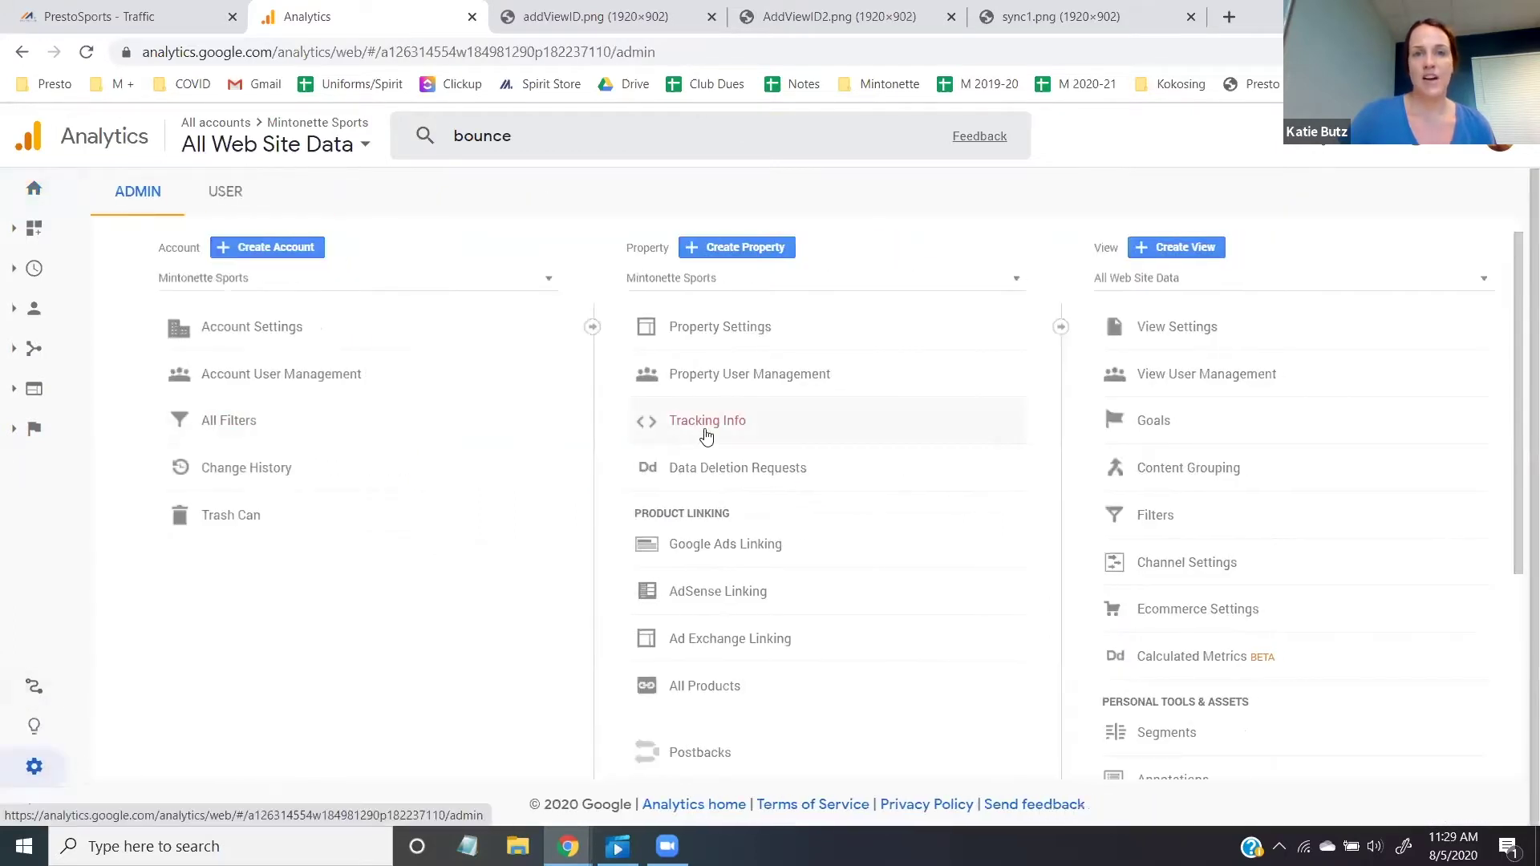
click(709, 435)
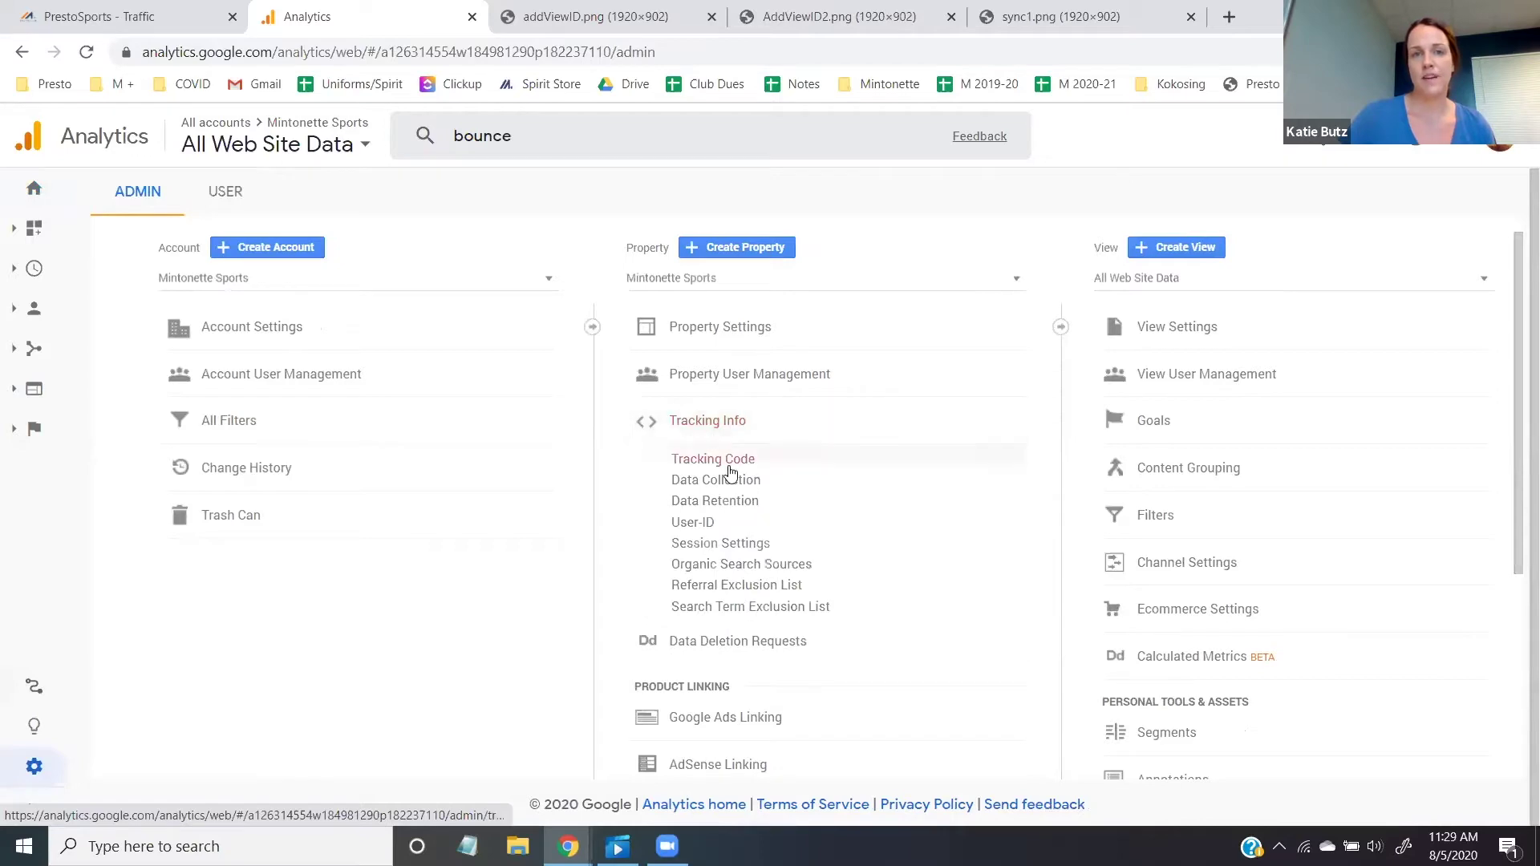
click(714, 459)
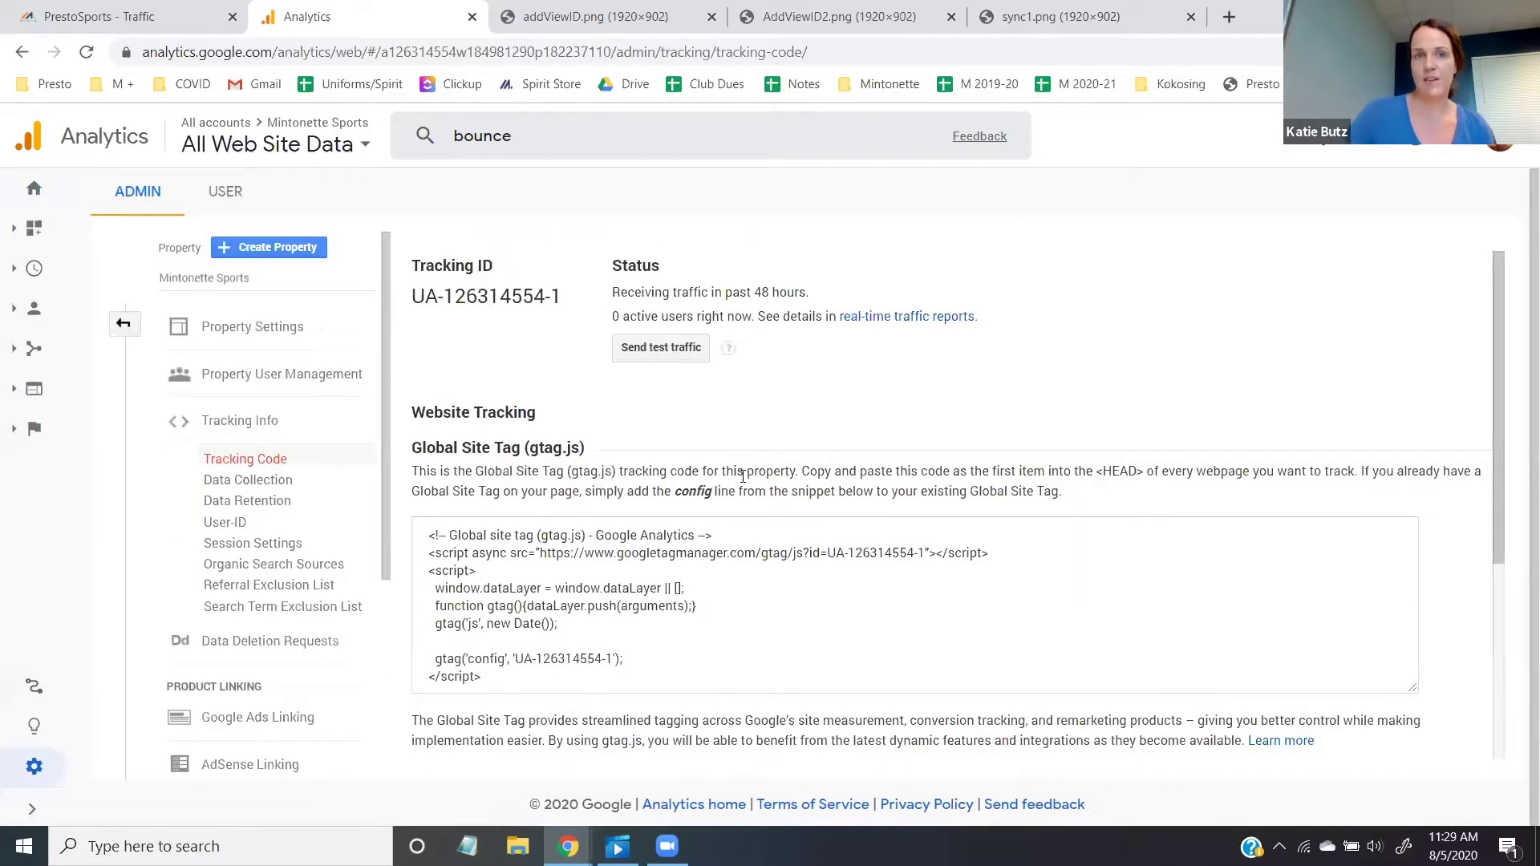
scroll(742, 481, down, 1)
click(491, 579)
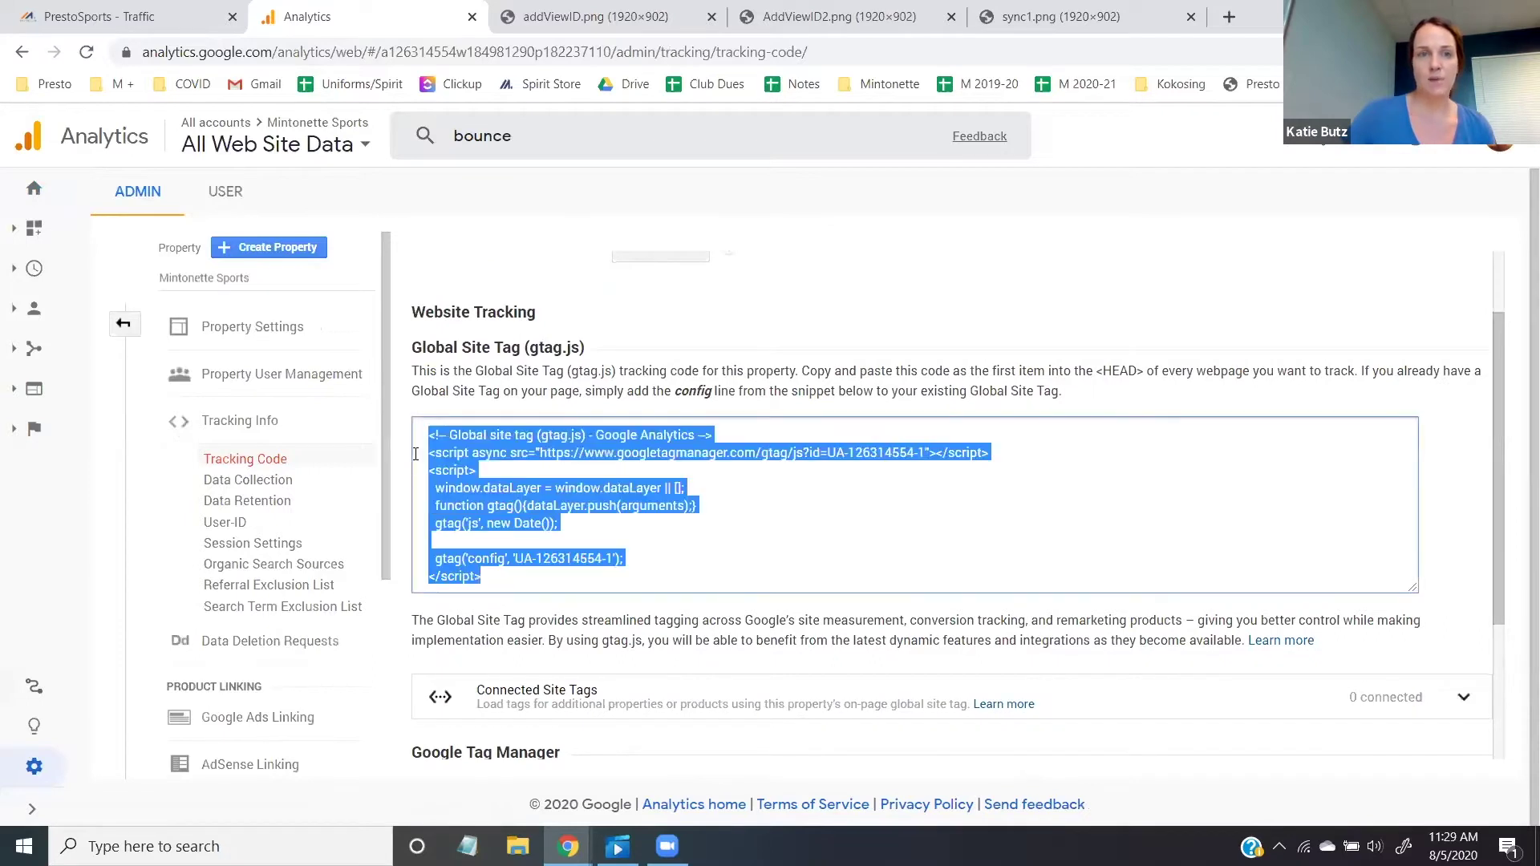
Locate view ID 182237110 in the view picker, then view the addViewID.png screenshot.
click(258, 145)
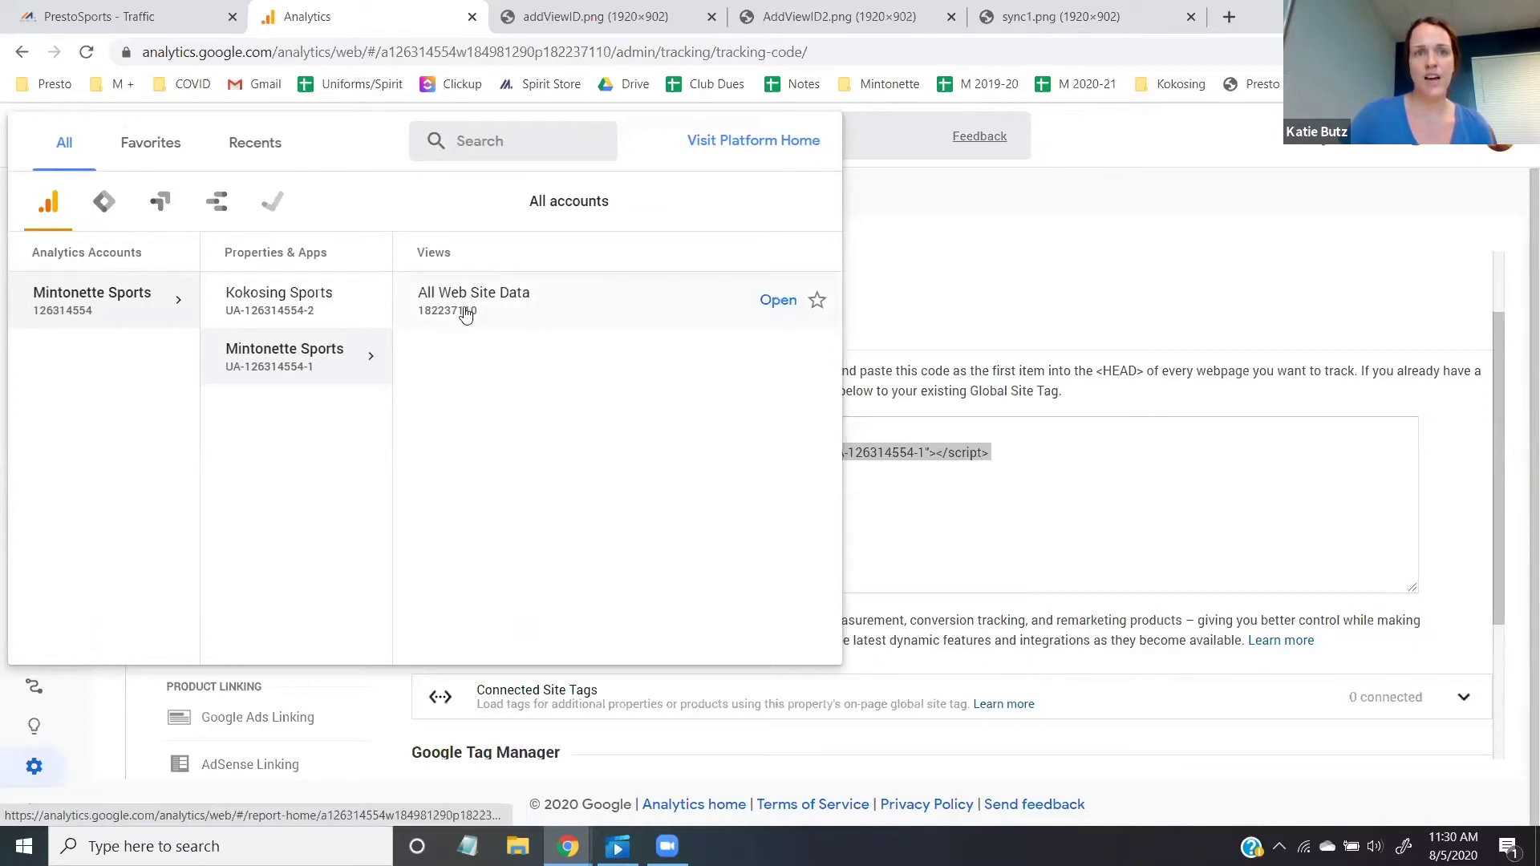
click(597, 18)
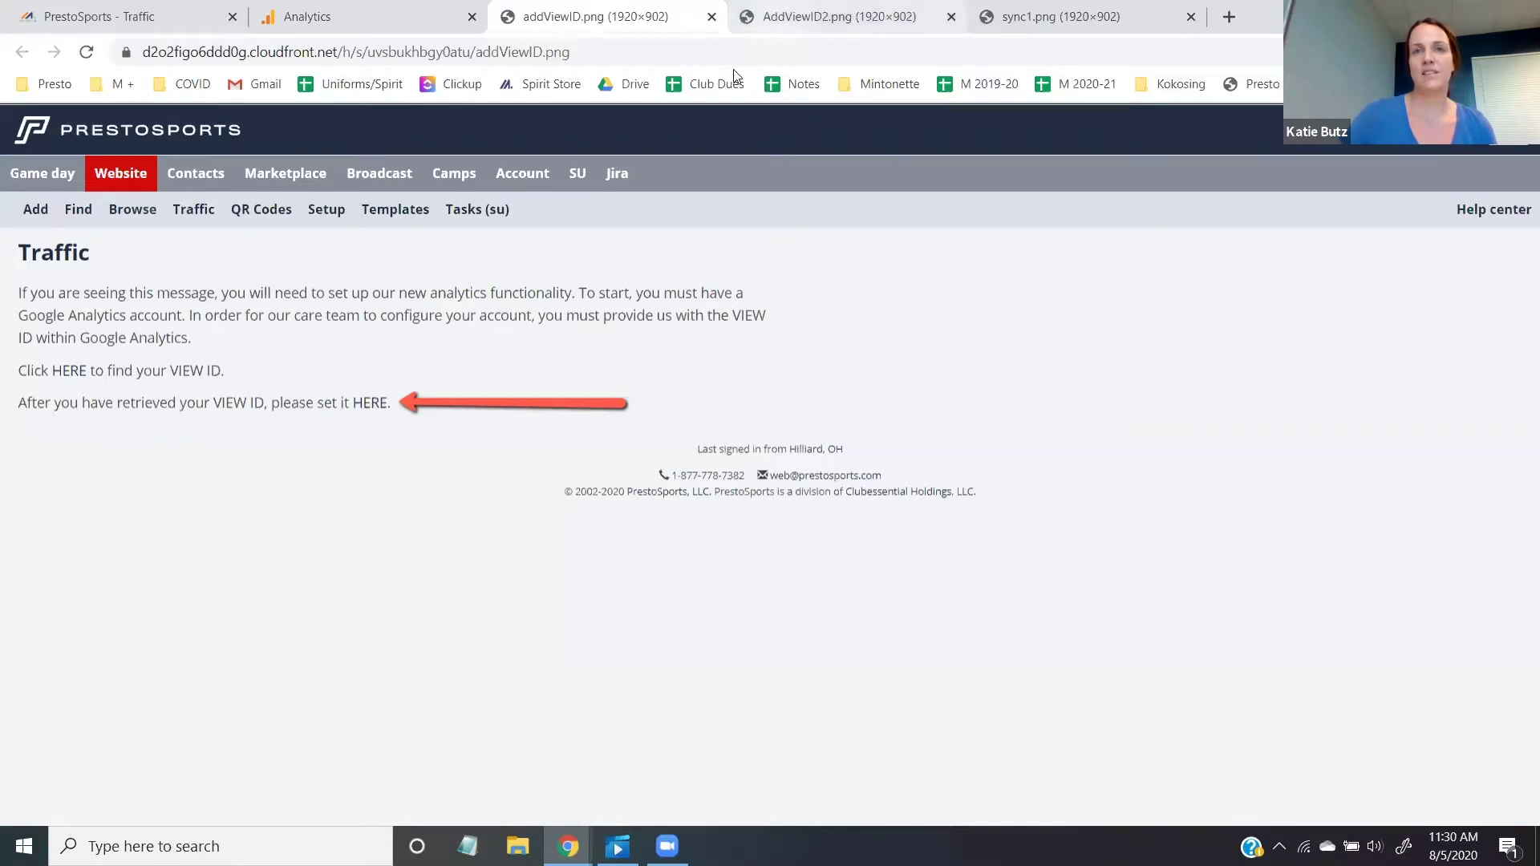
Step through the AddViewID2.png and sync1.png screenshots showing VIEW ID 182317259 saved.
key(ctrl+Tab)
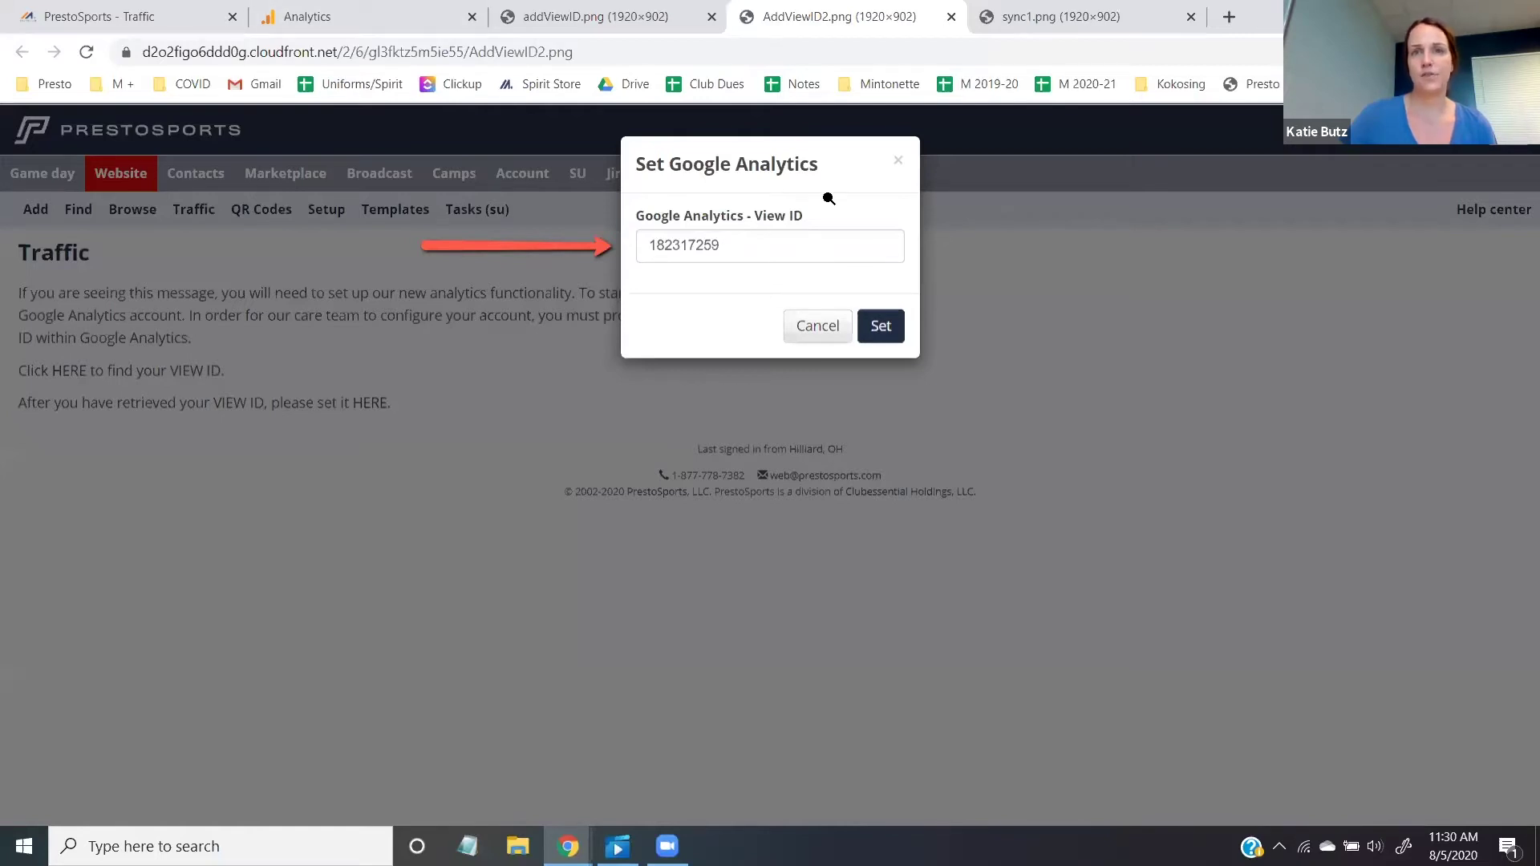
click(1005, 18)
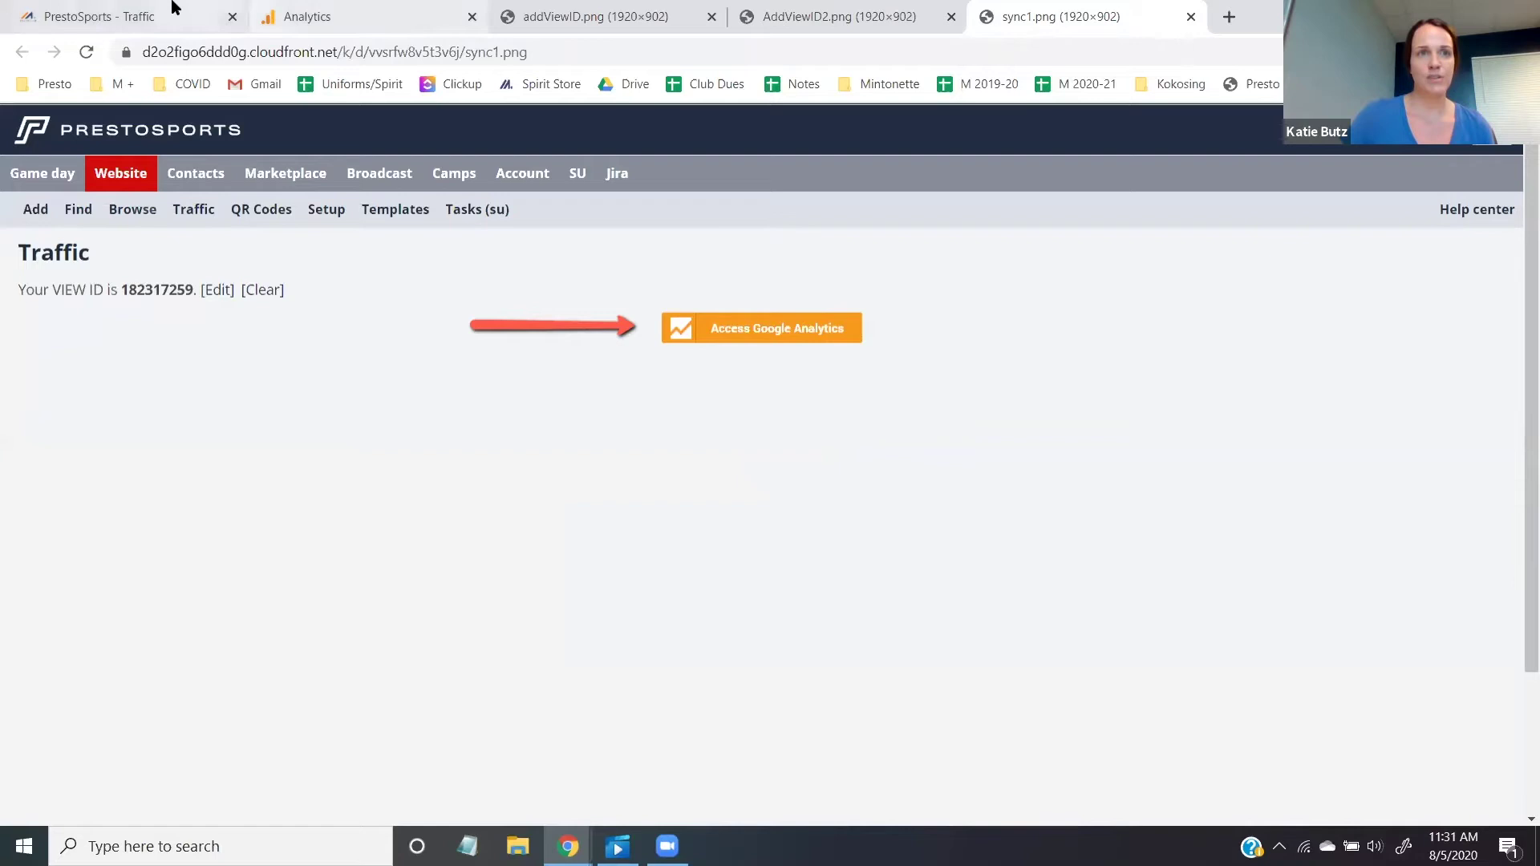
On the live Traffic page, cycle Page Views, Unique Visitors and Users charts, then select the first start date.
click(126, 11)
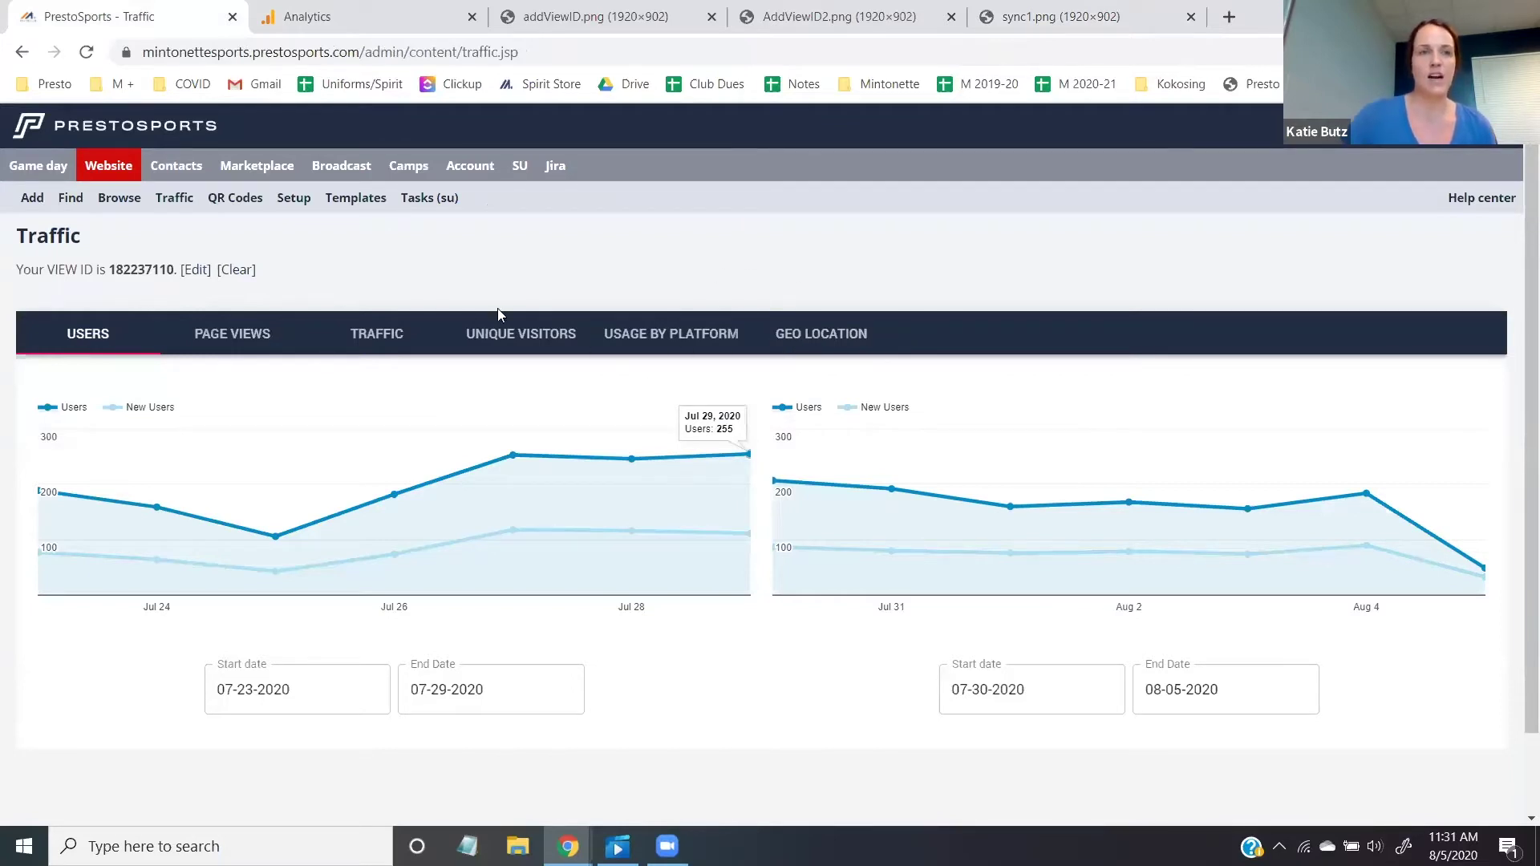
click(233, 337)
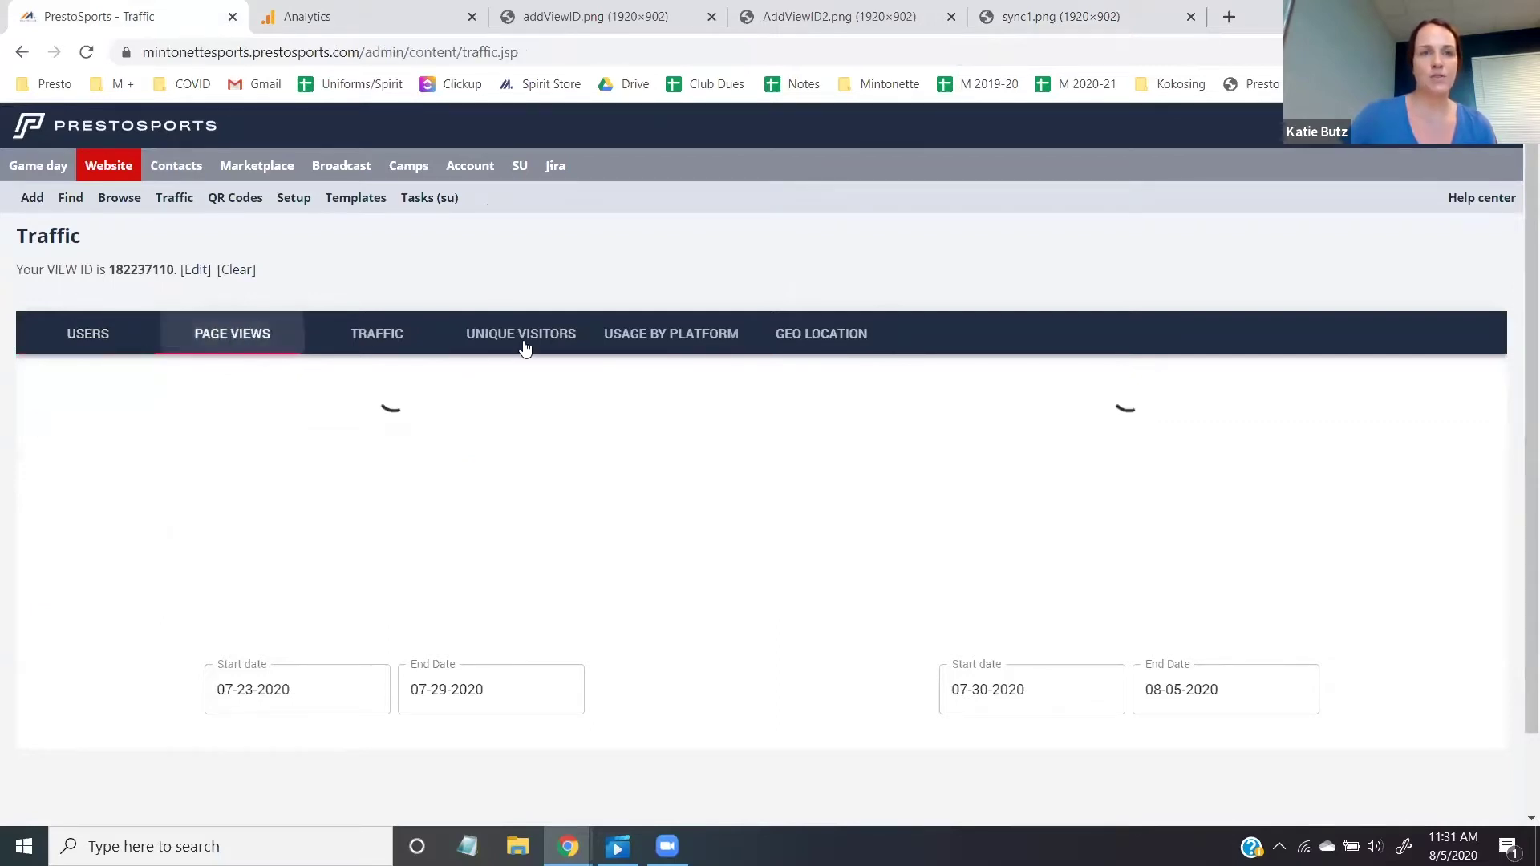
click(523, 337)
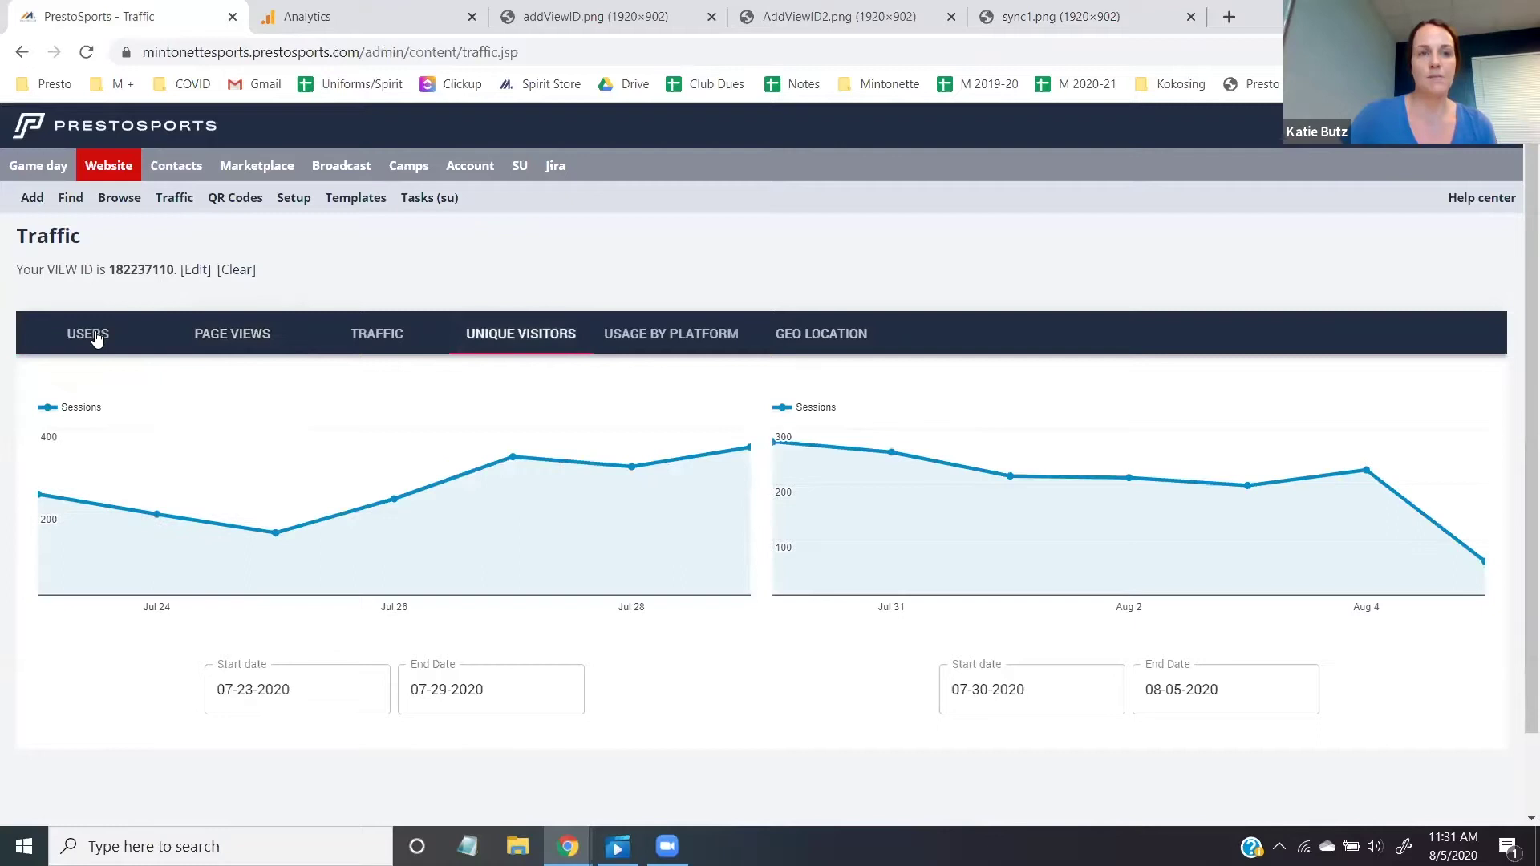
click(94, 337)
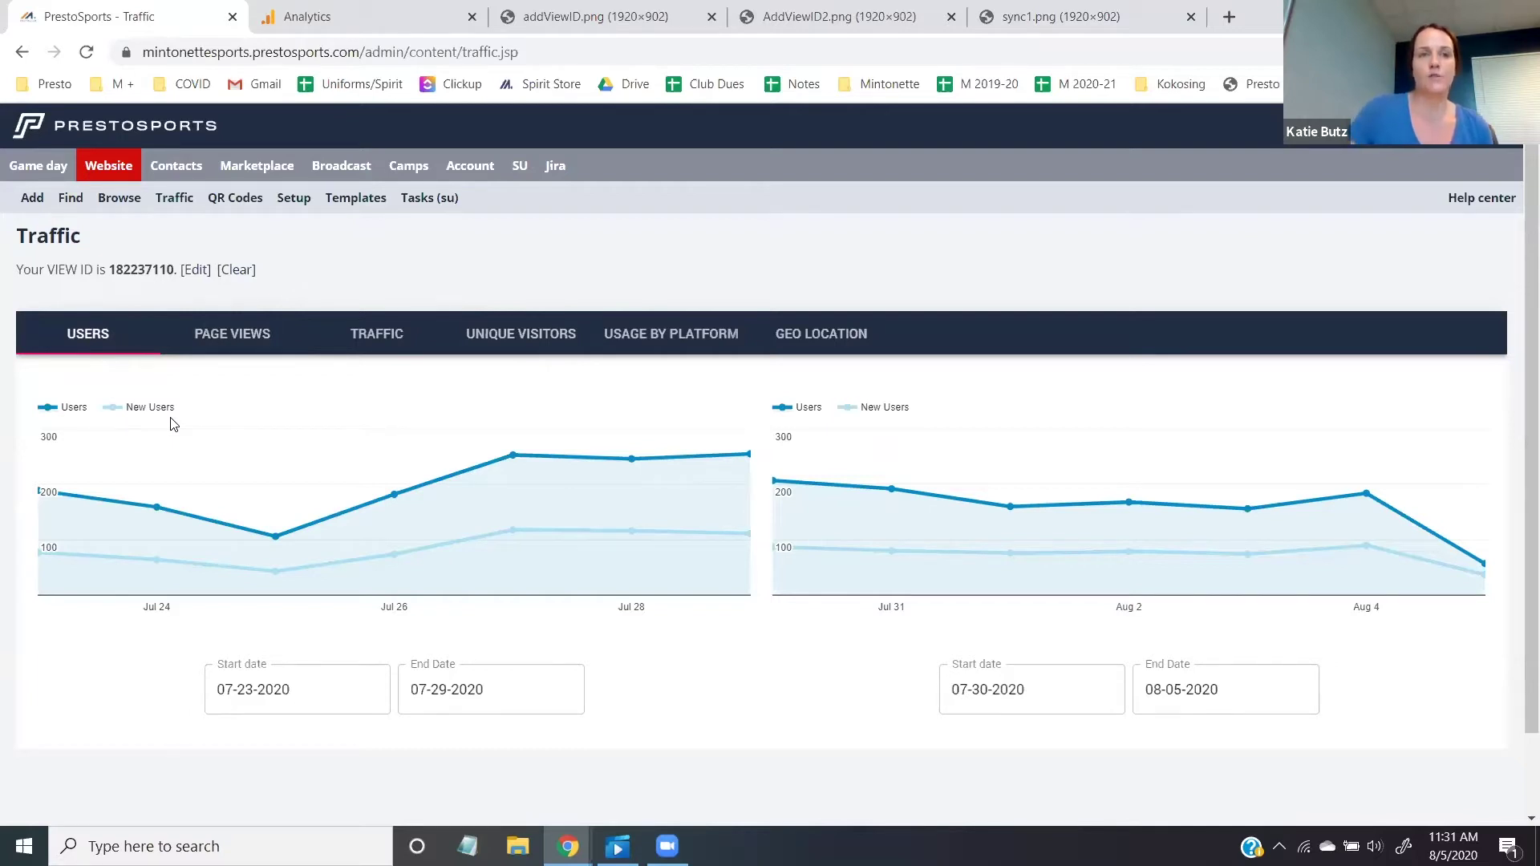
click(265, 688)
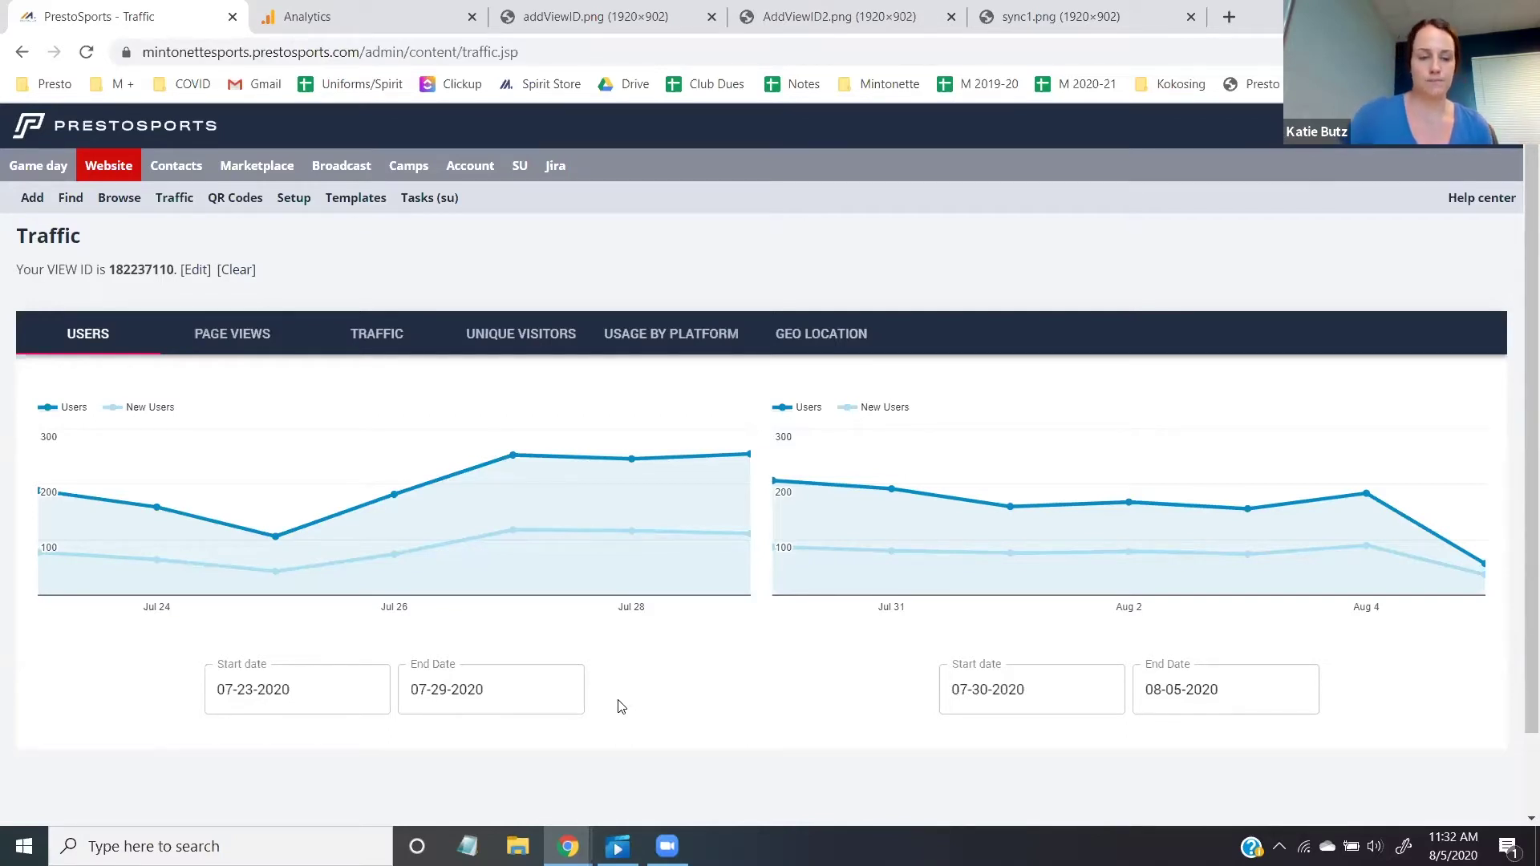
Switch the Traffic charts from Page Views to Unique Visitors for both date ranges.
click(266, 345)
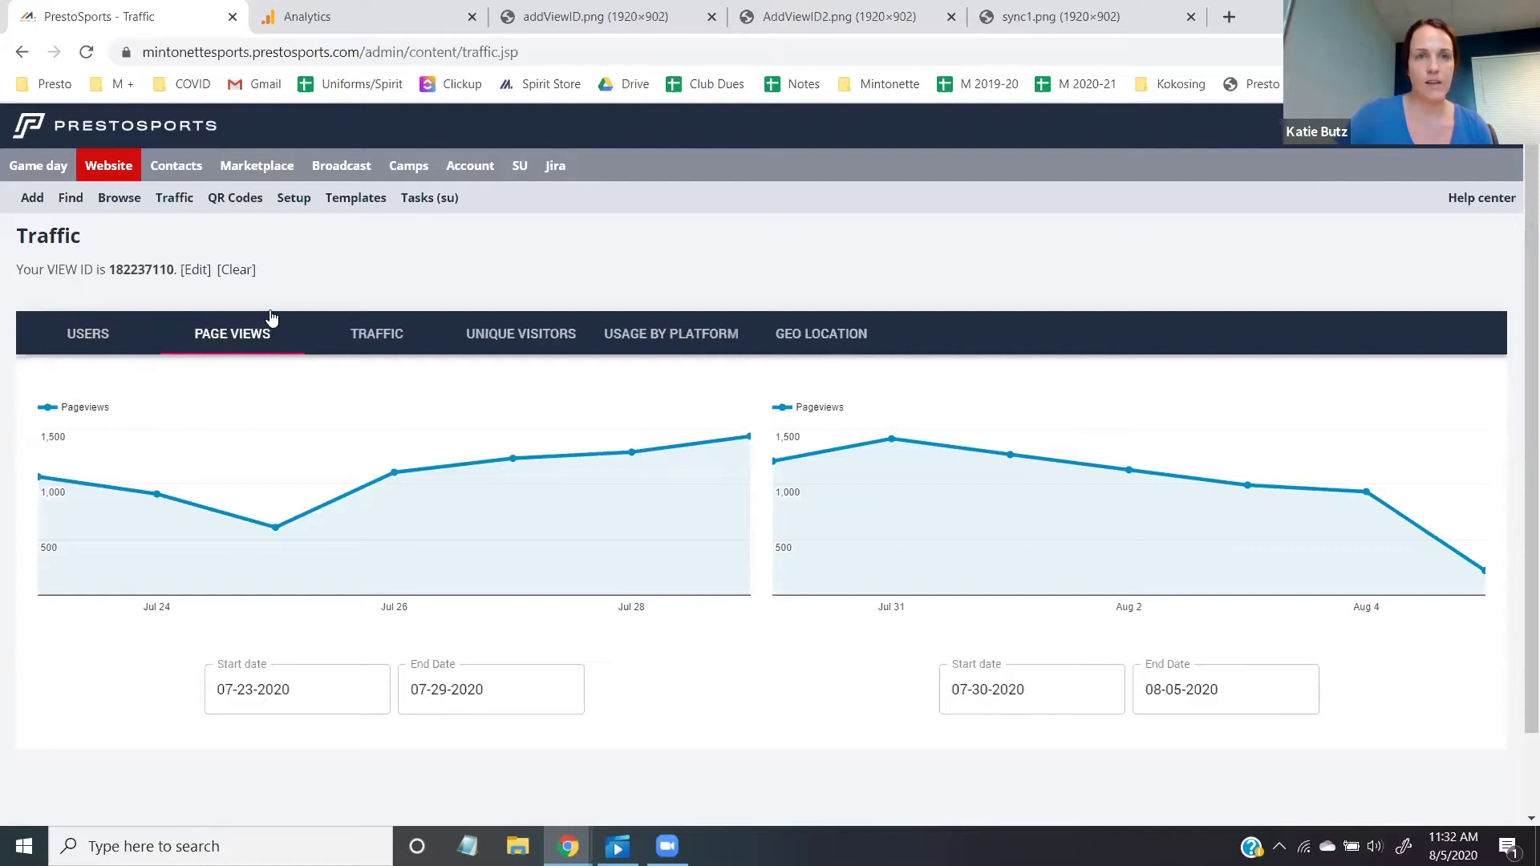
click(512, 335)
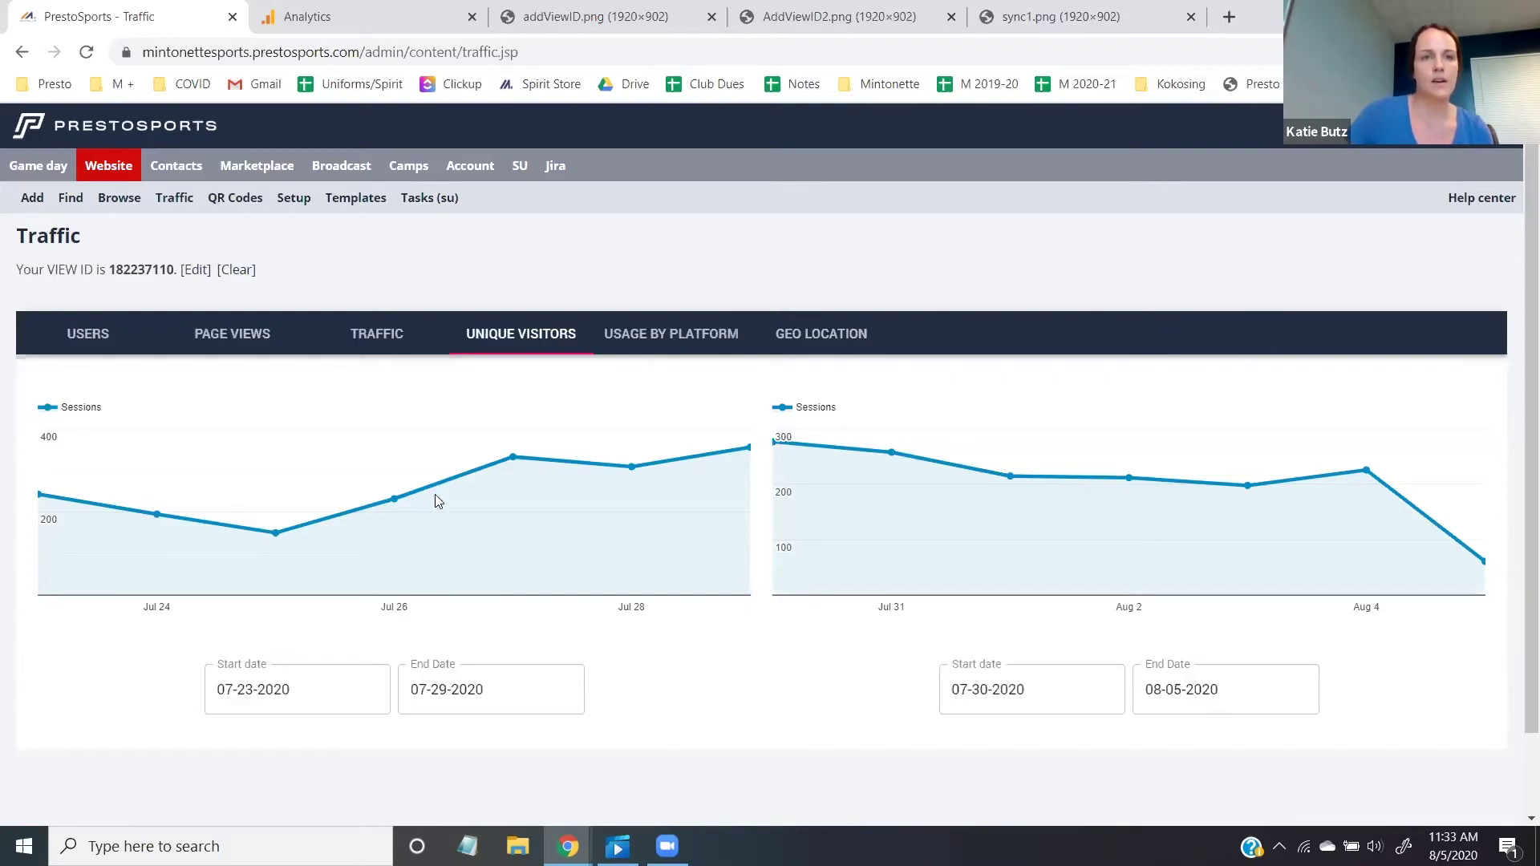
click(363, 340)
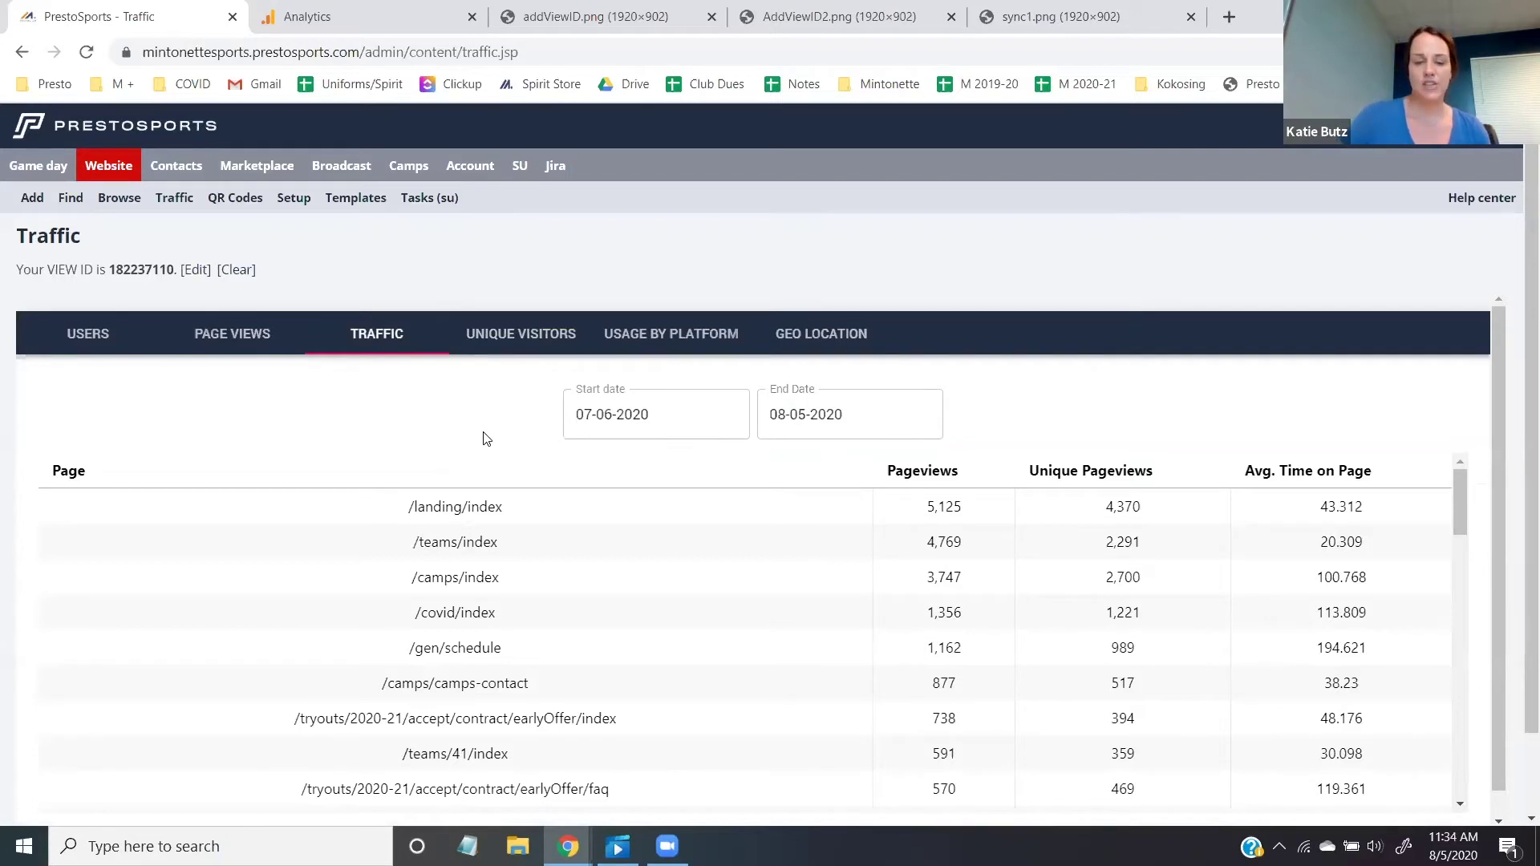
scroll(664, 499, down, 2)
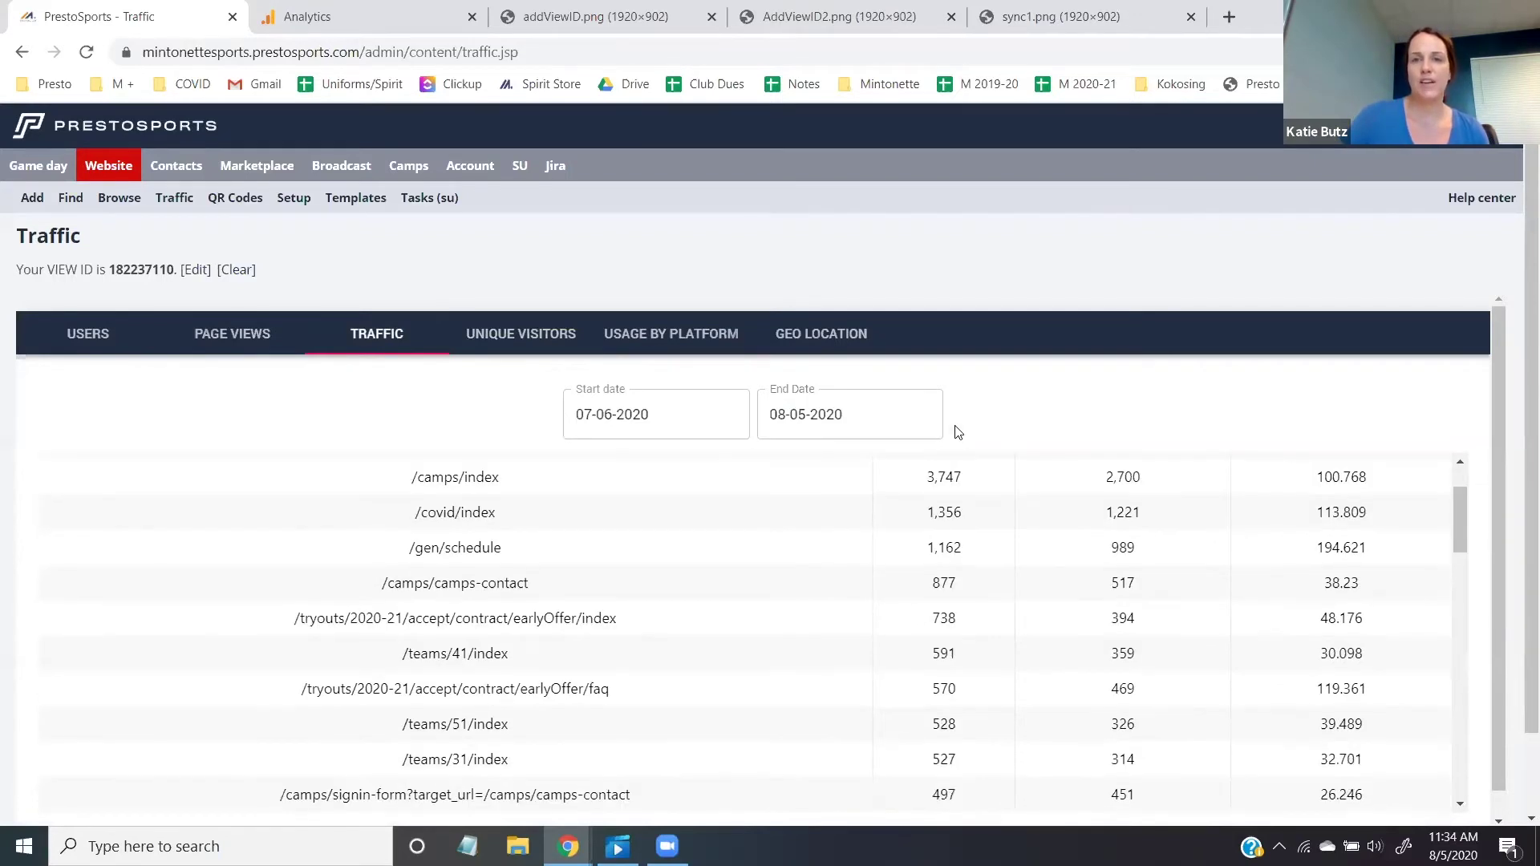
scroll(962, 473, up, 2)
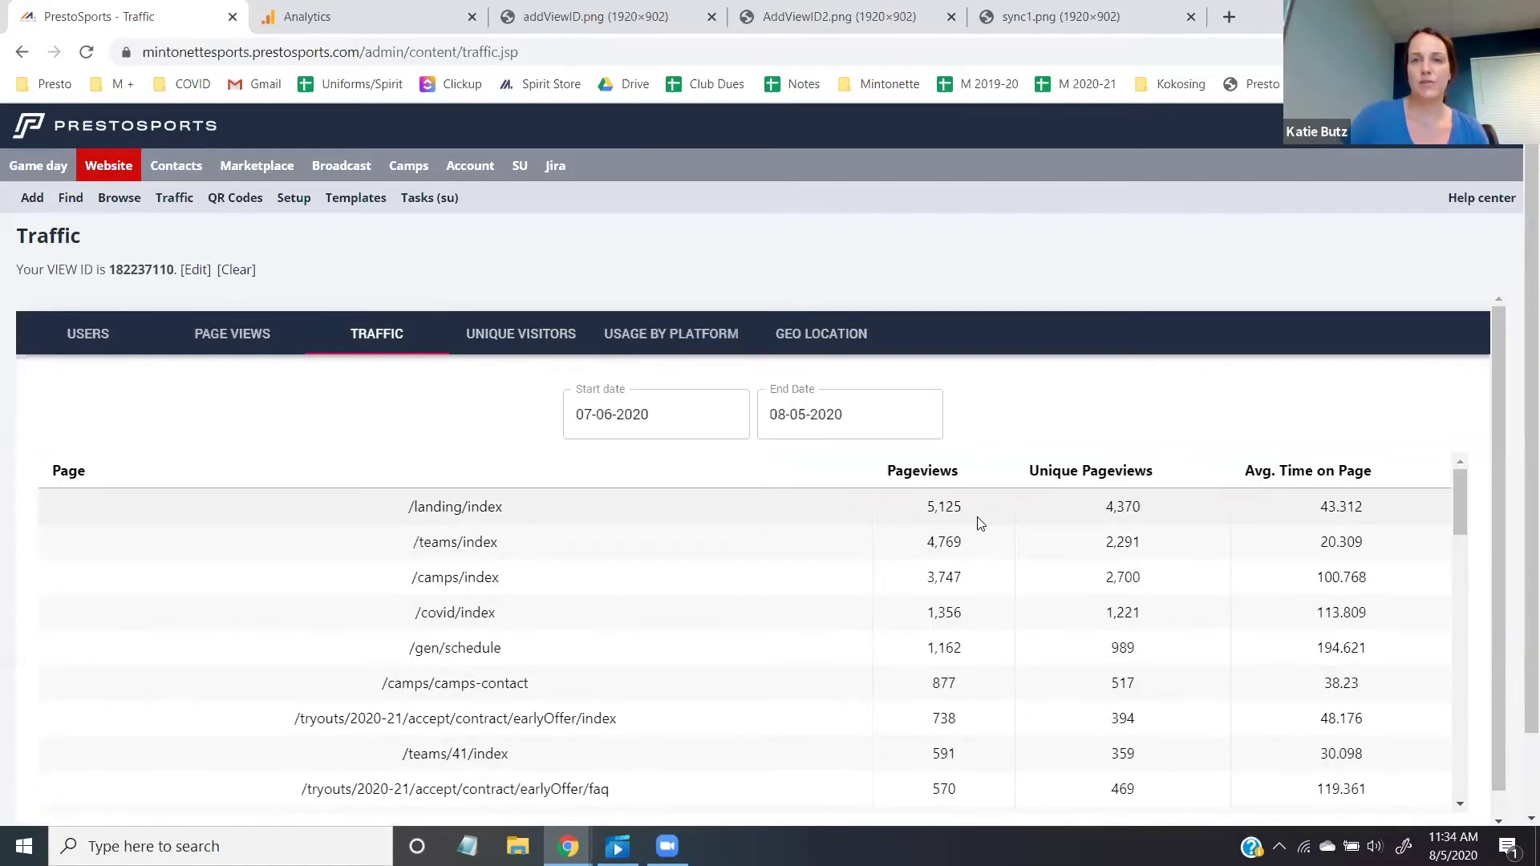
click(1341, 478)
click(1079, 478)
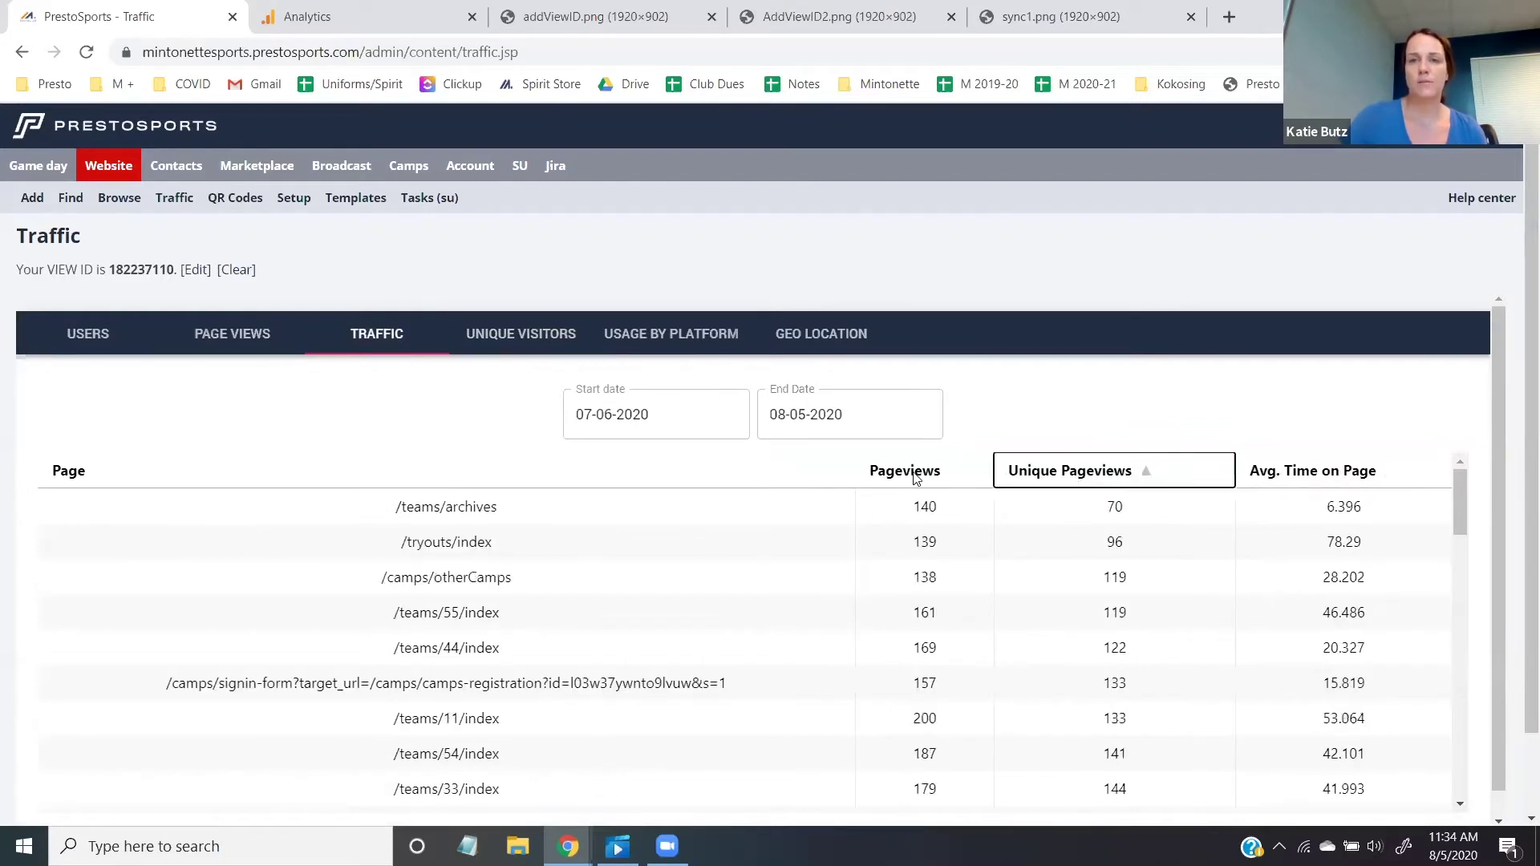
click(913, 476)
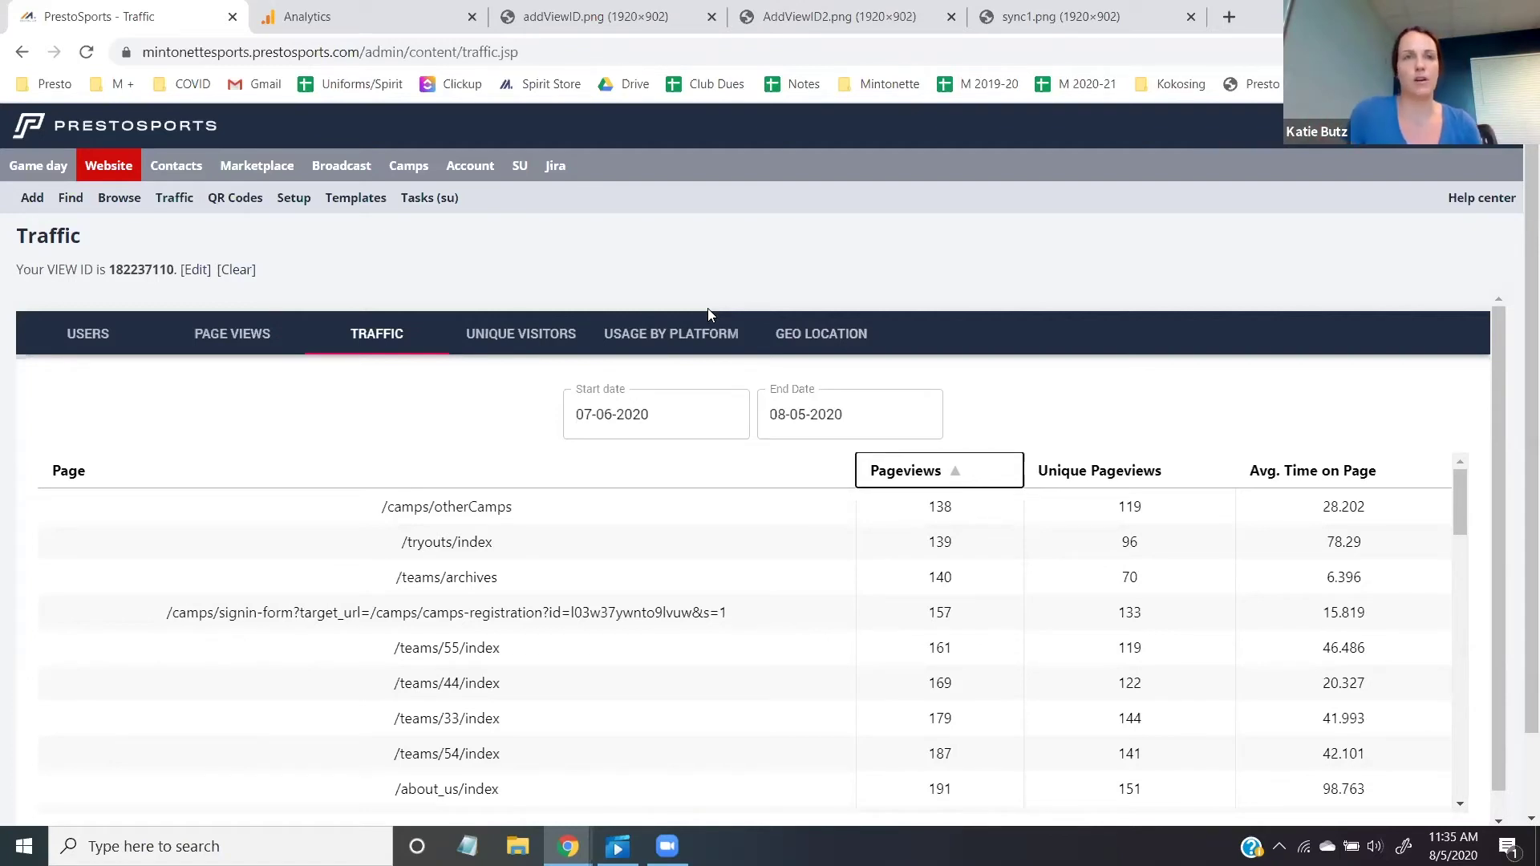
View the Usage by Platform pie charts, then the Geo Location US map for 07-06 to 08-05-2020.
click(641, 330)
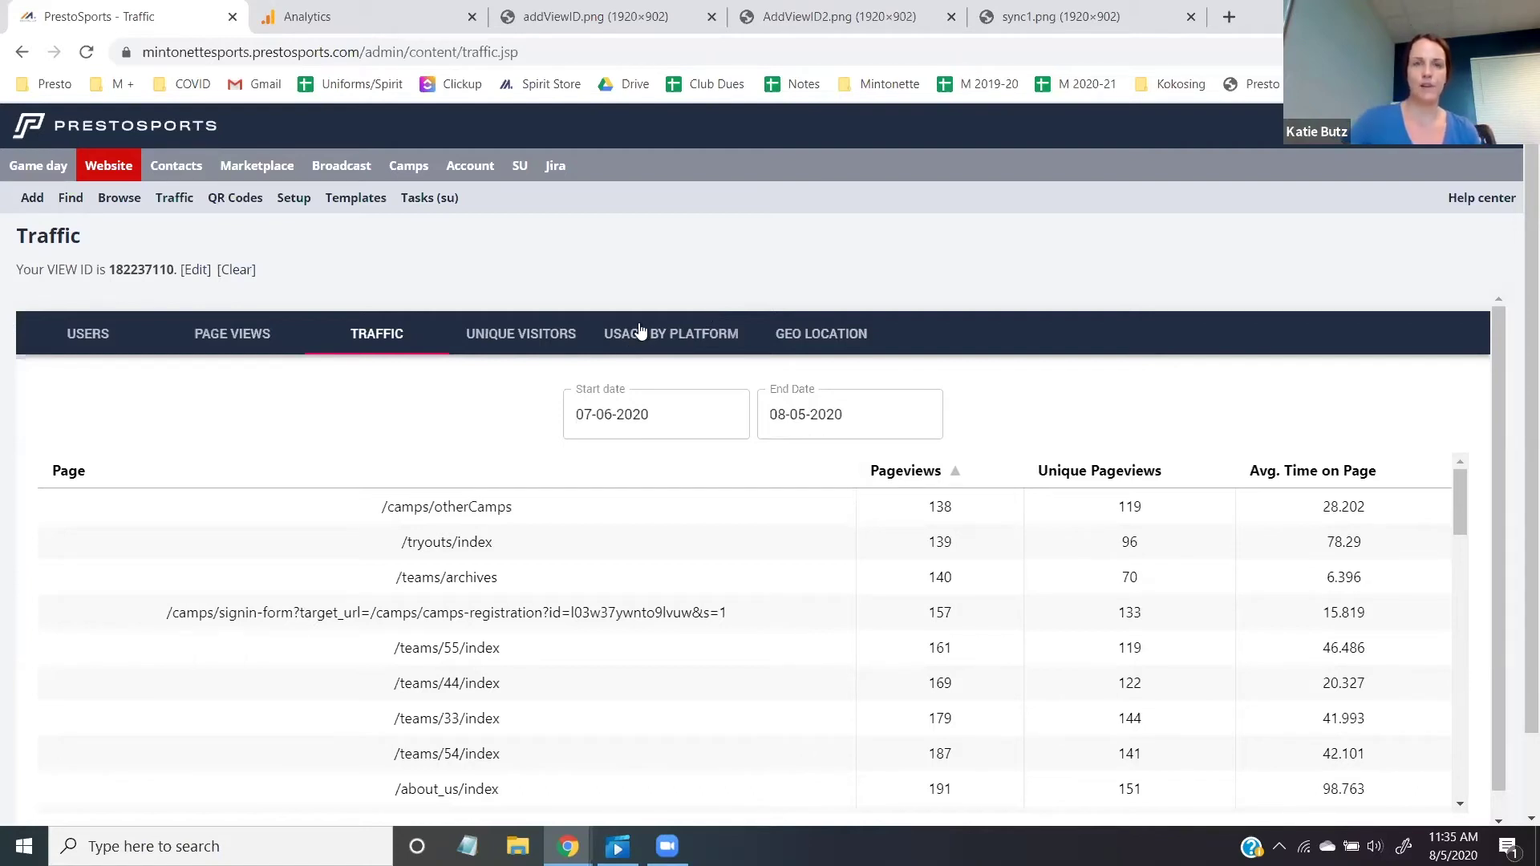
click(641, 330)
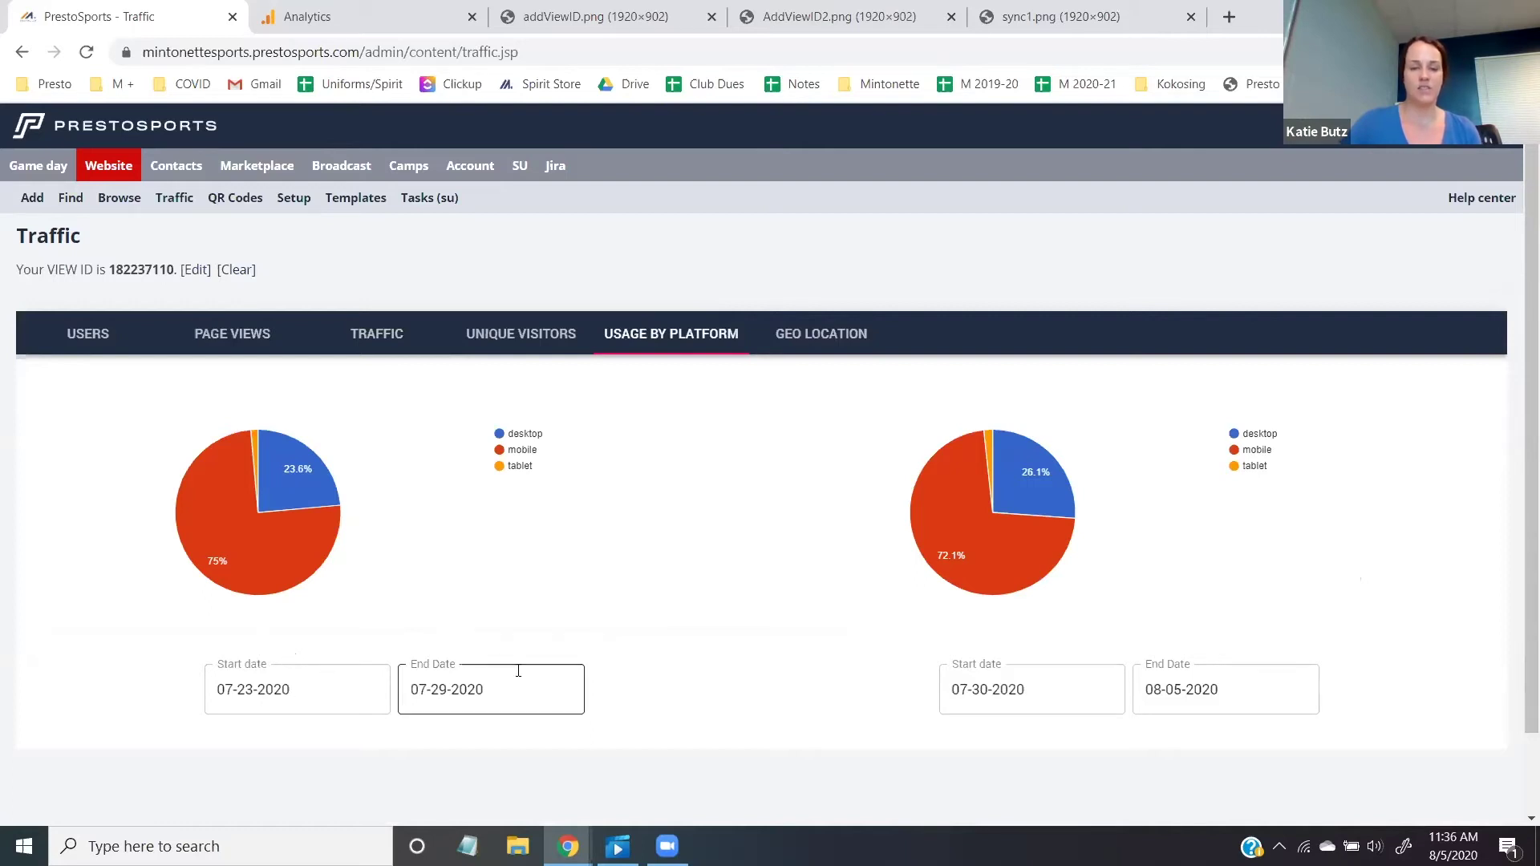
click(830, 334)
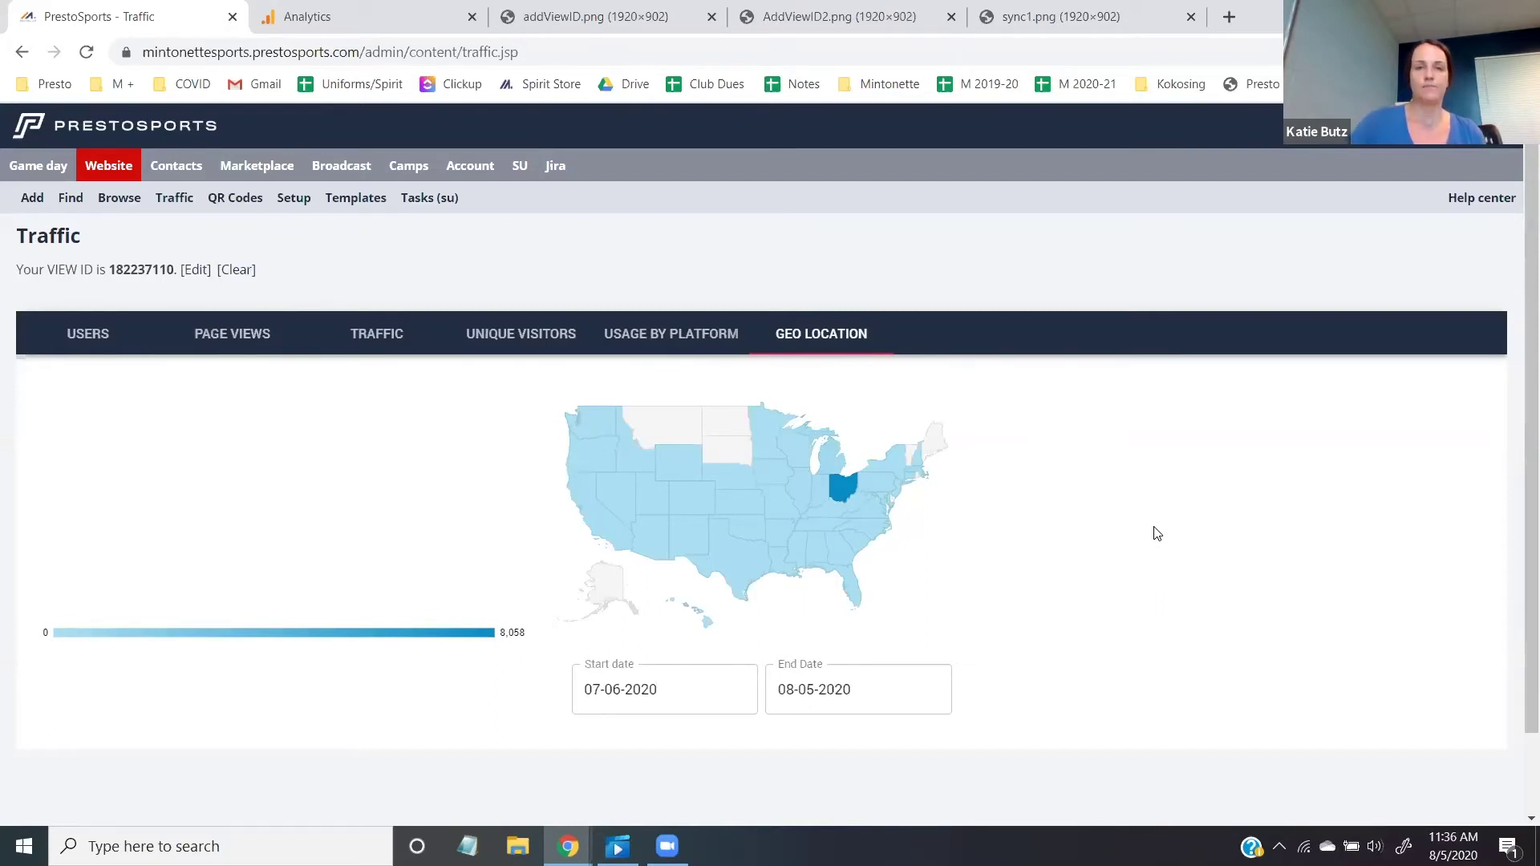
Compare Google Analytics Home (943 users, 1.7K sessions) against the PrestoSports traffic and geo reports.
click(392, 18)
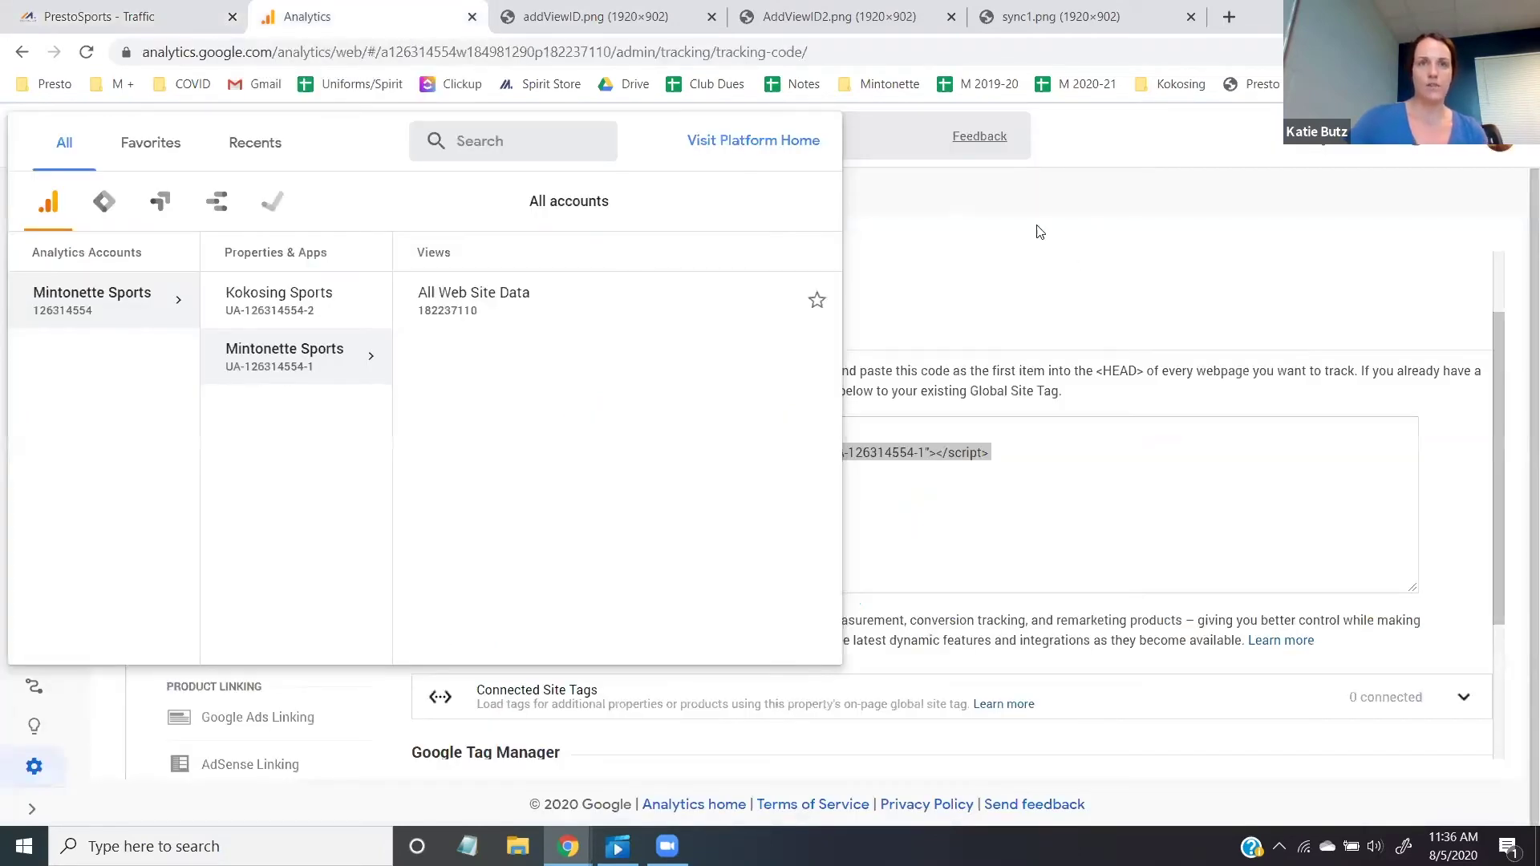
click(973, 285)
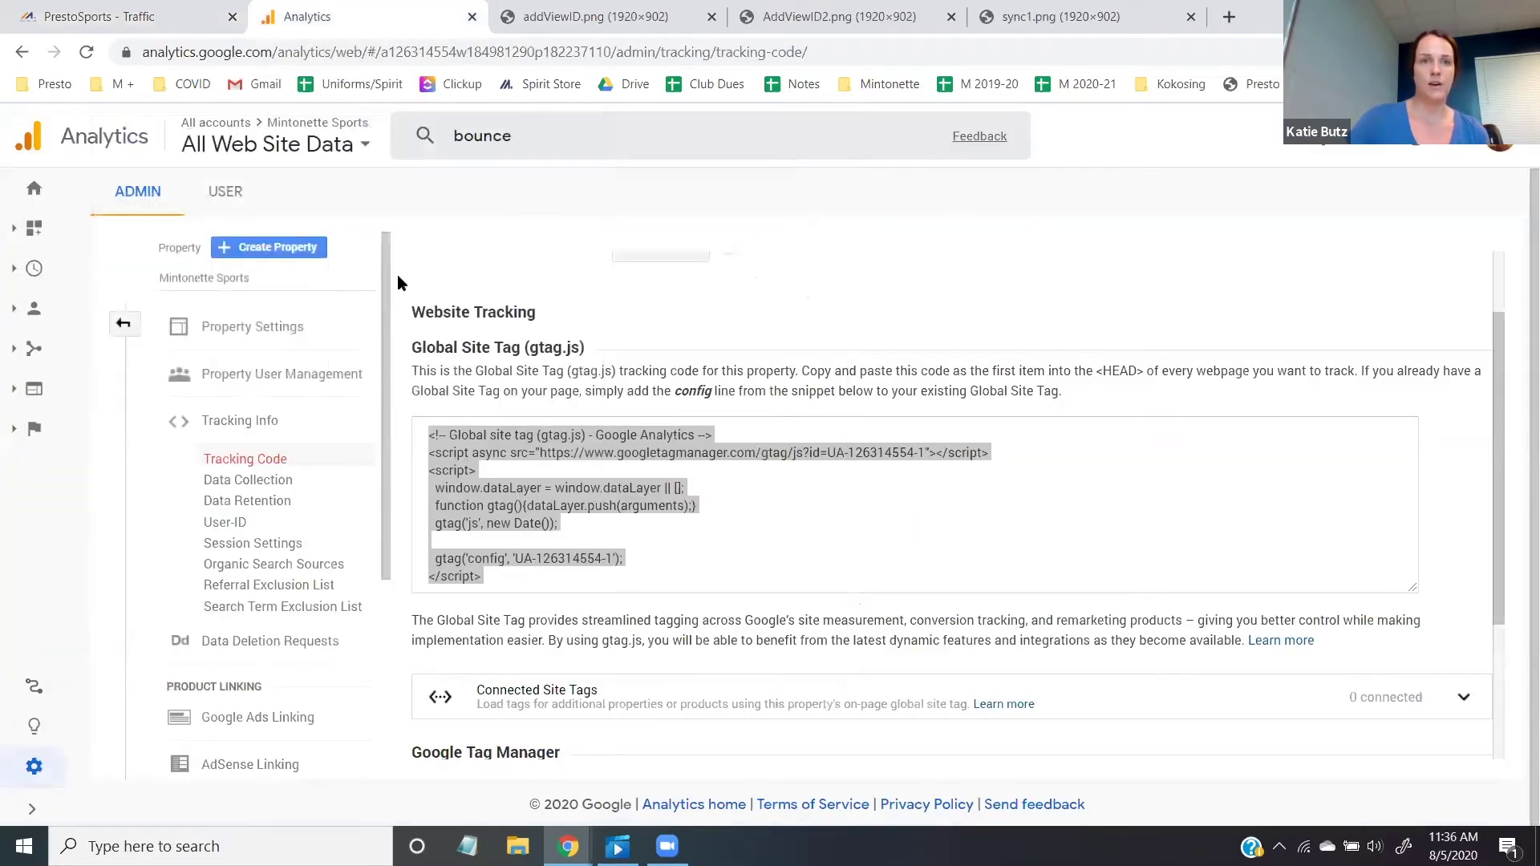
click(34, 191)
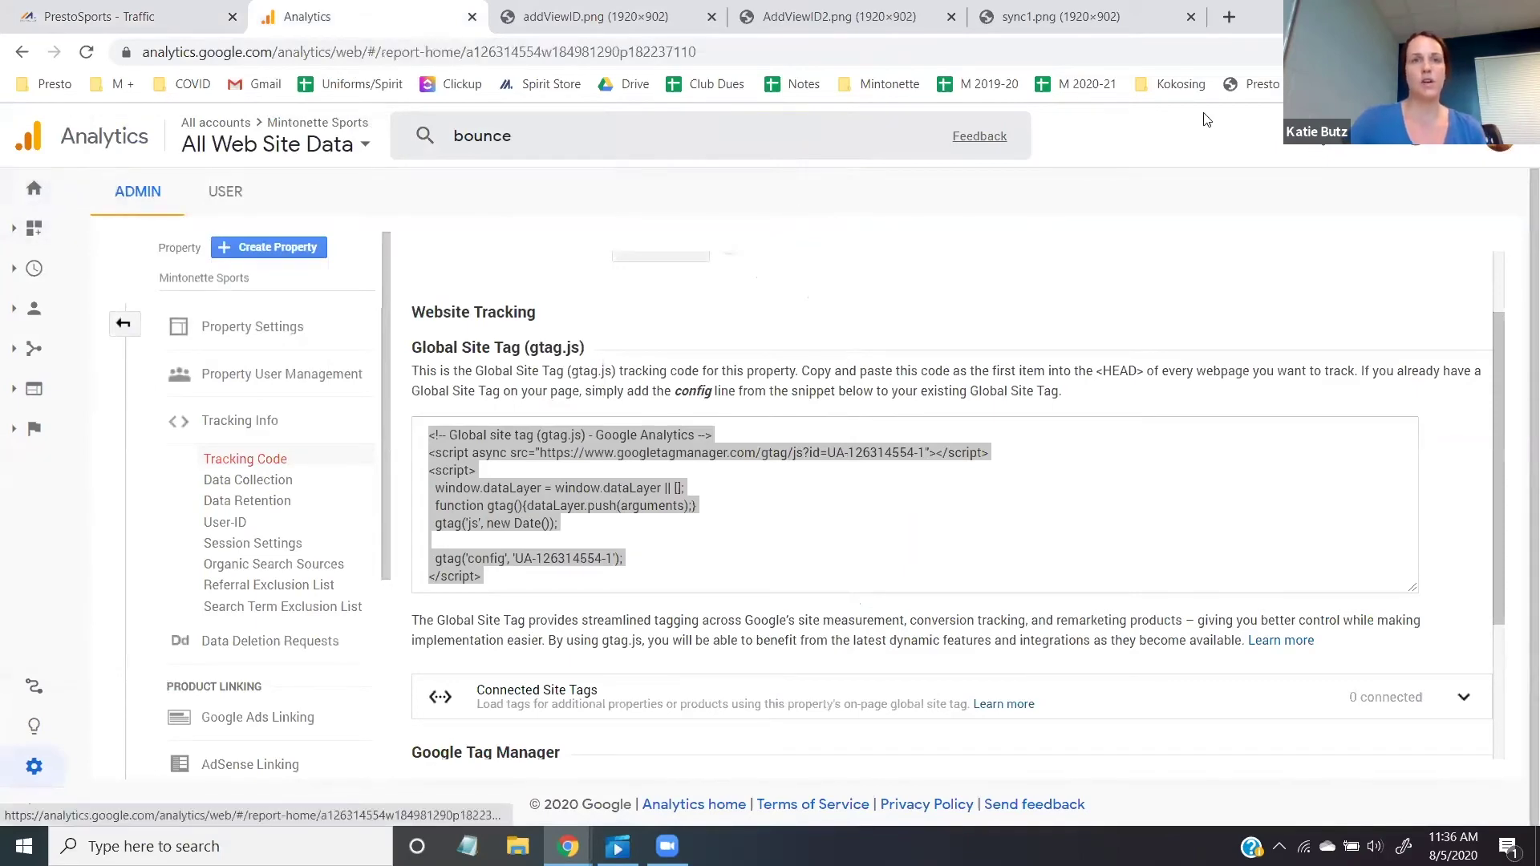
click(130, 14)
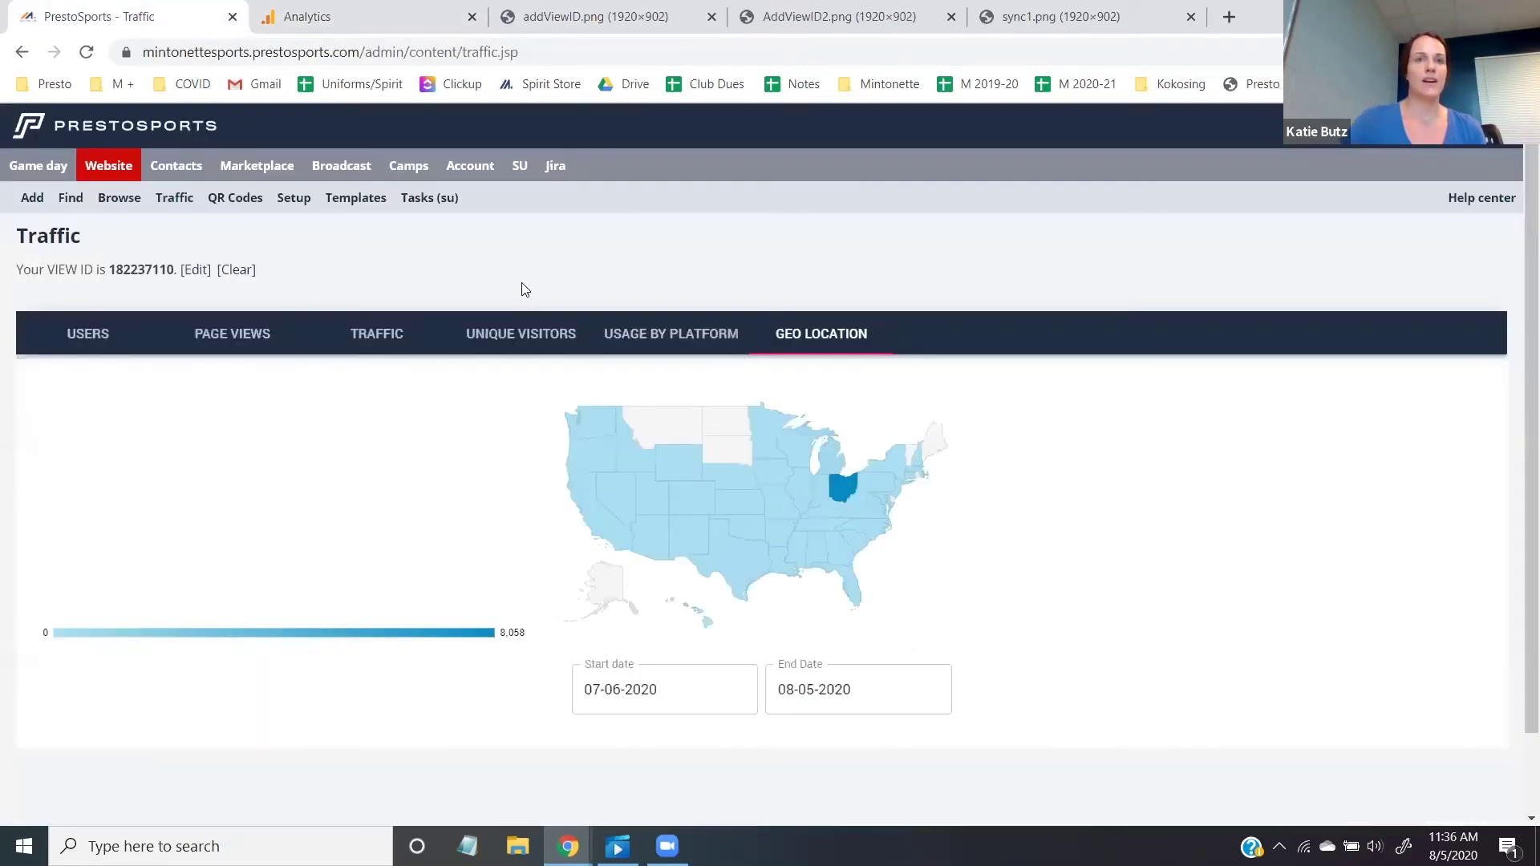
click(379, 8)
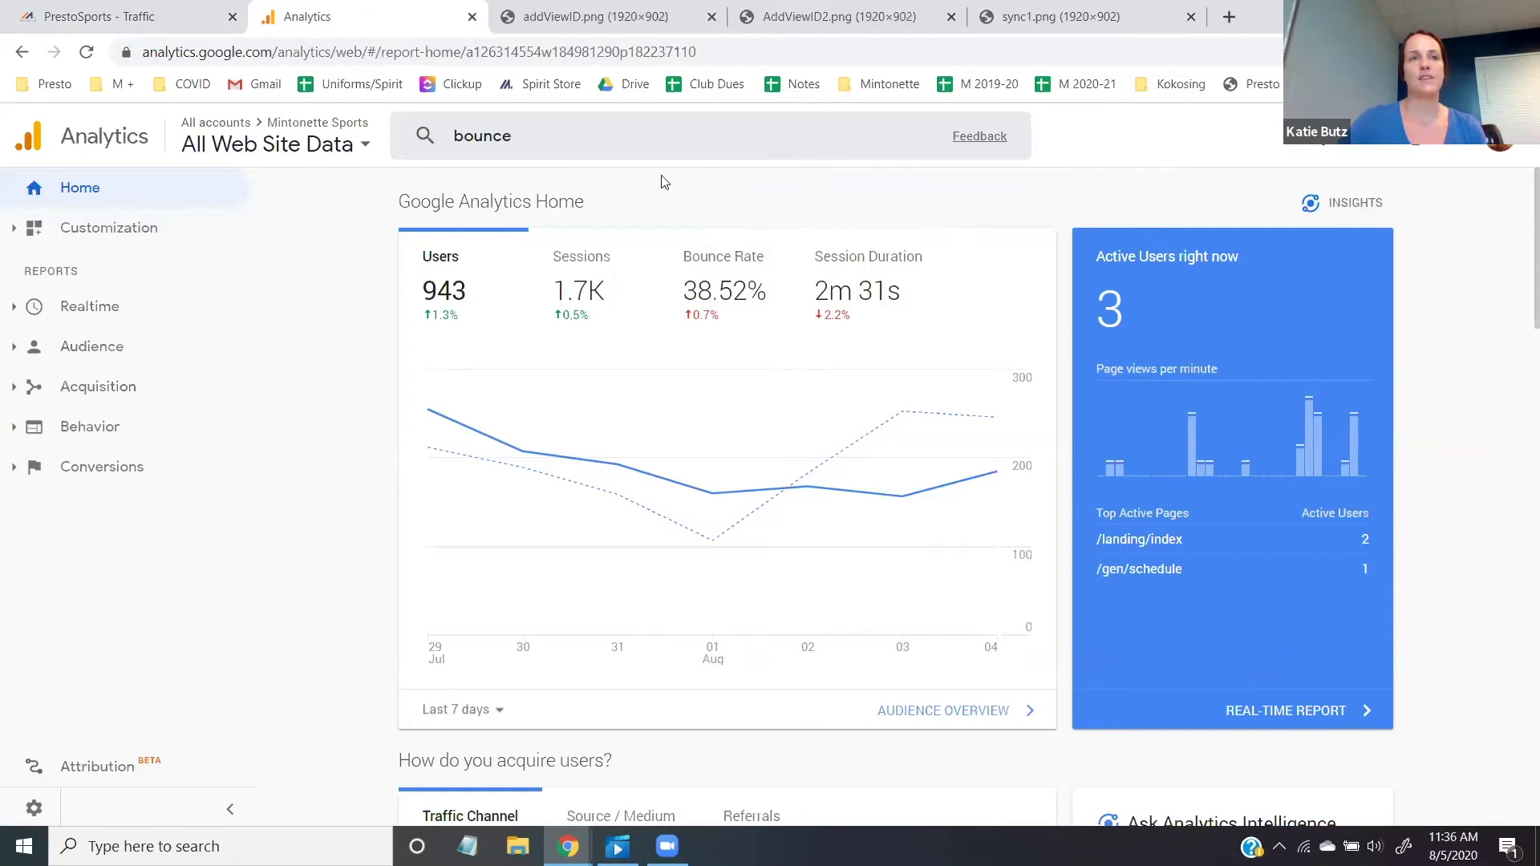
click(168, 16)
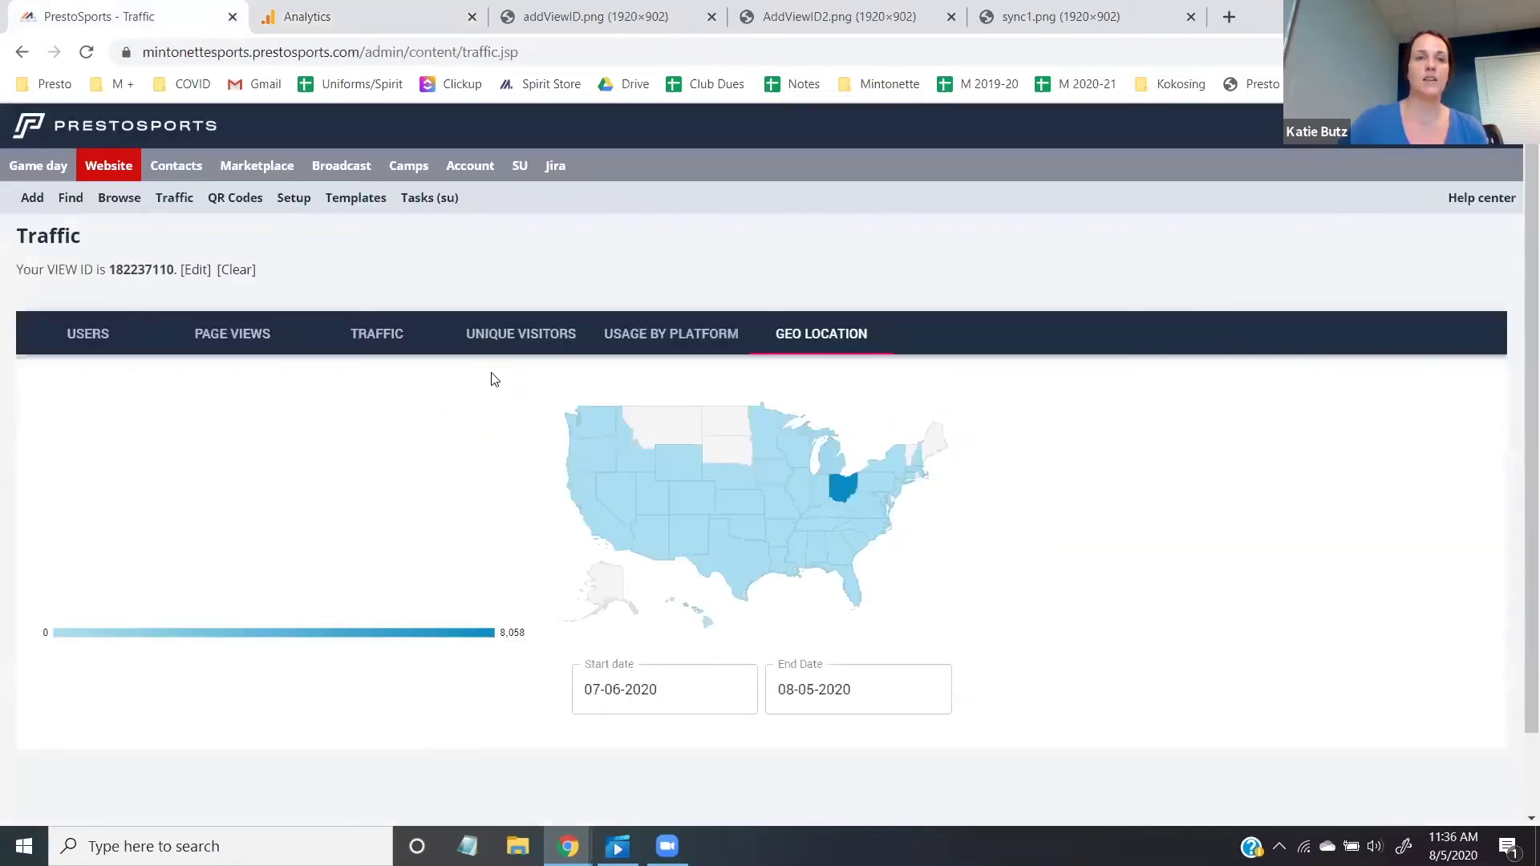
click(382, 9)
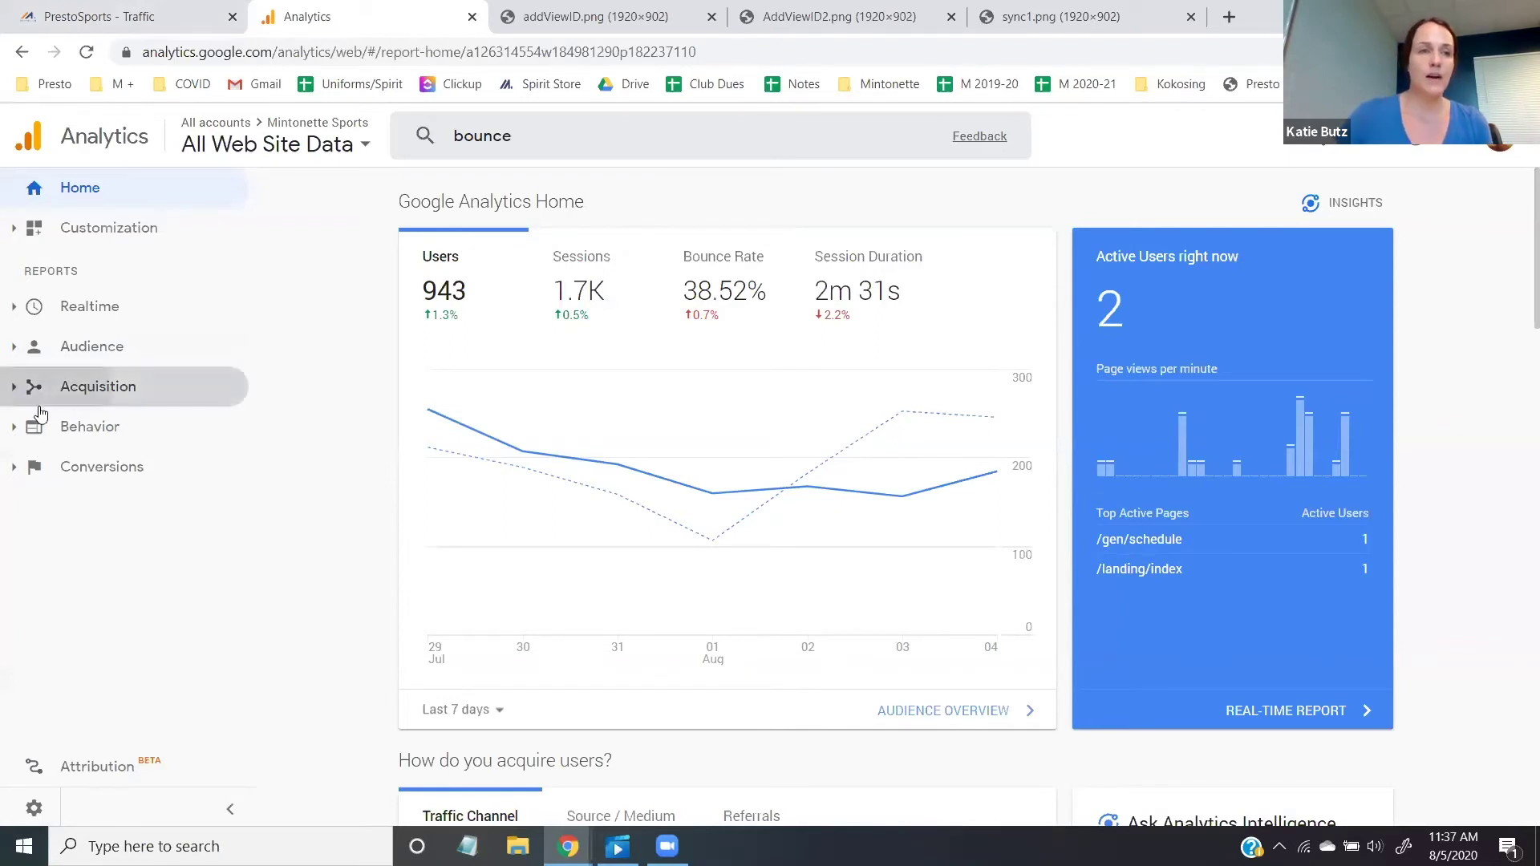
Open Acquisition Overview and scroll to the channel table, where Organic Search leads with 505 users.
click(96, 389)
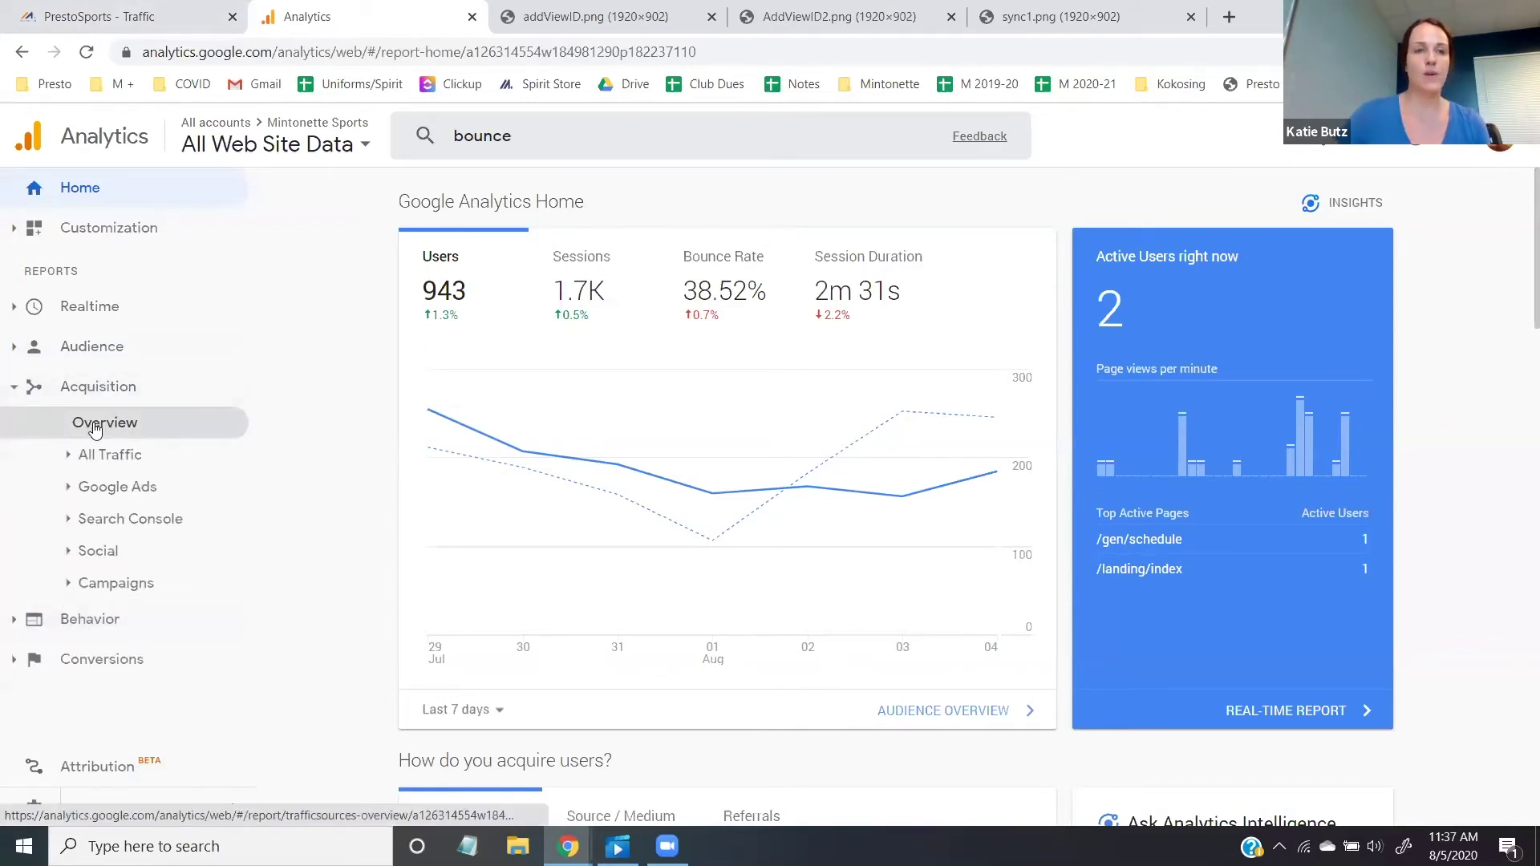
click(95, 429)
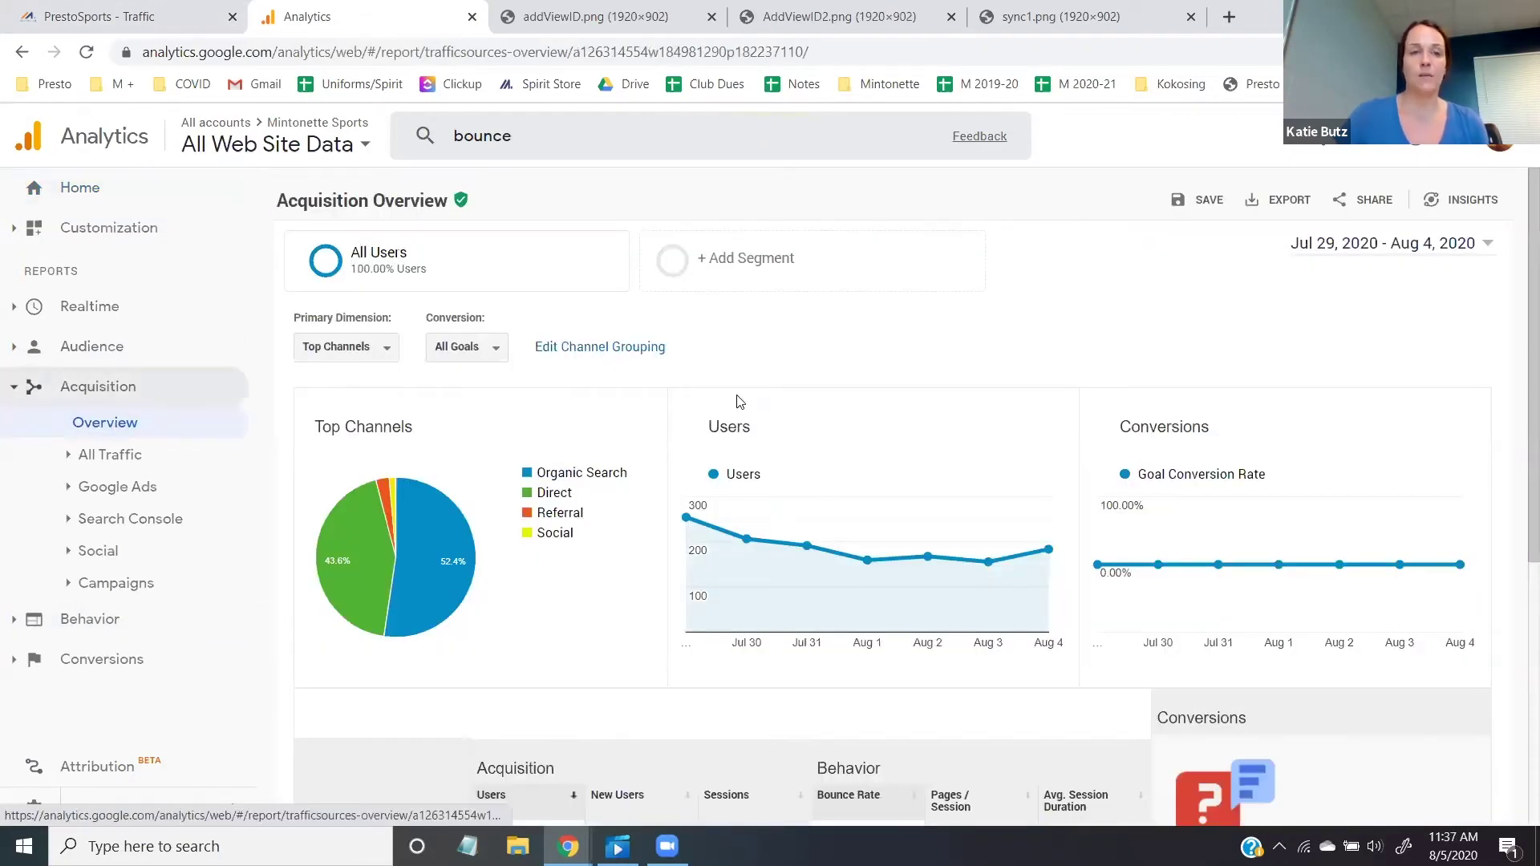
scroll(736, 399, down, 1)
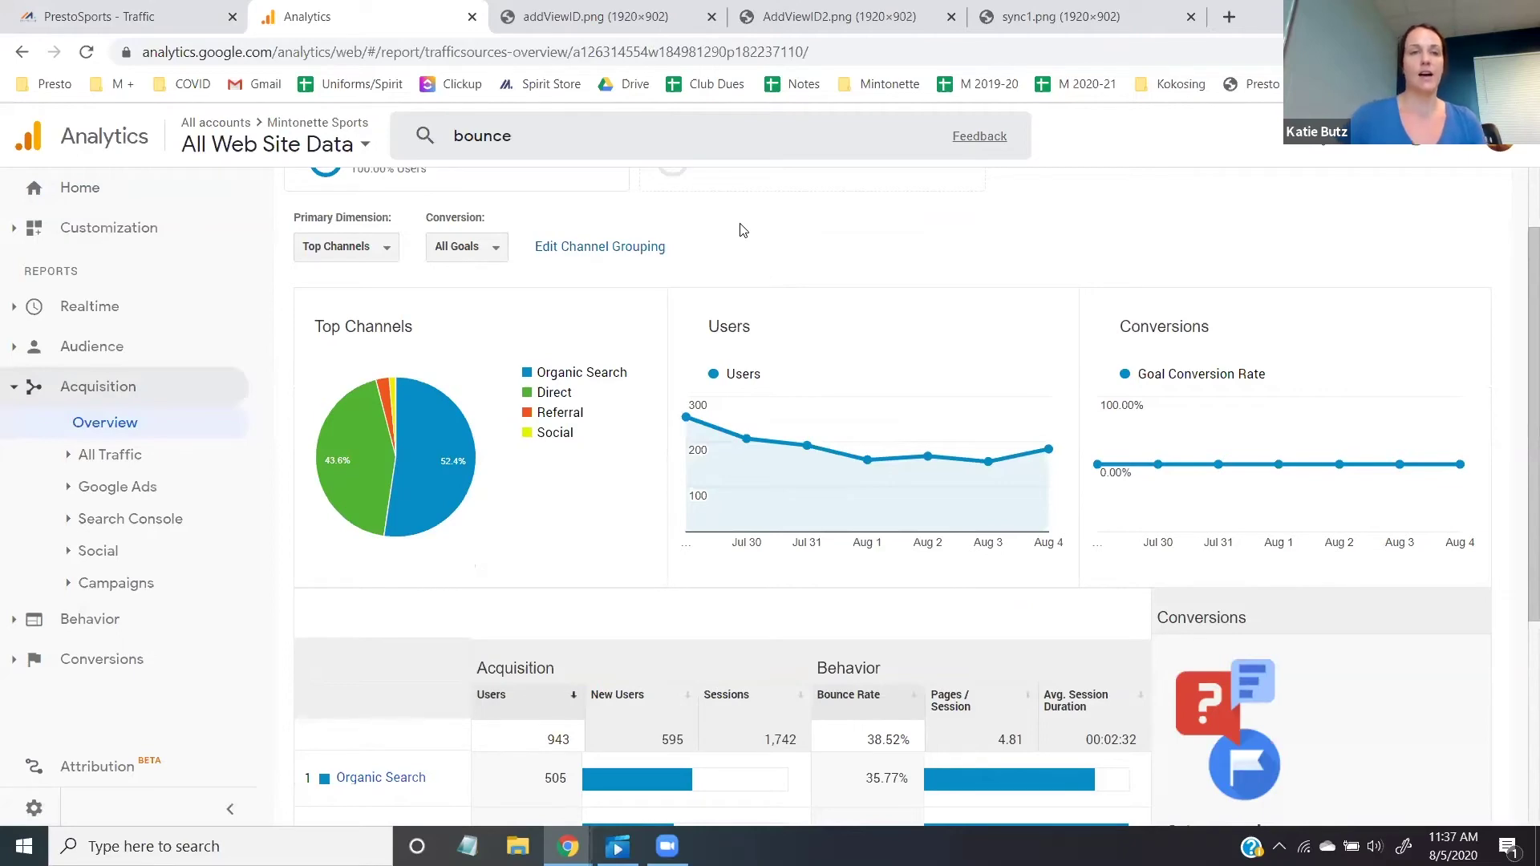
scroll(736, 422, down, 3)
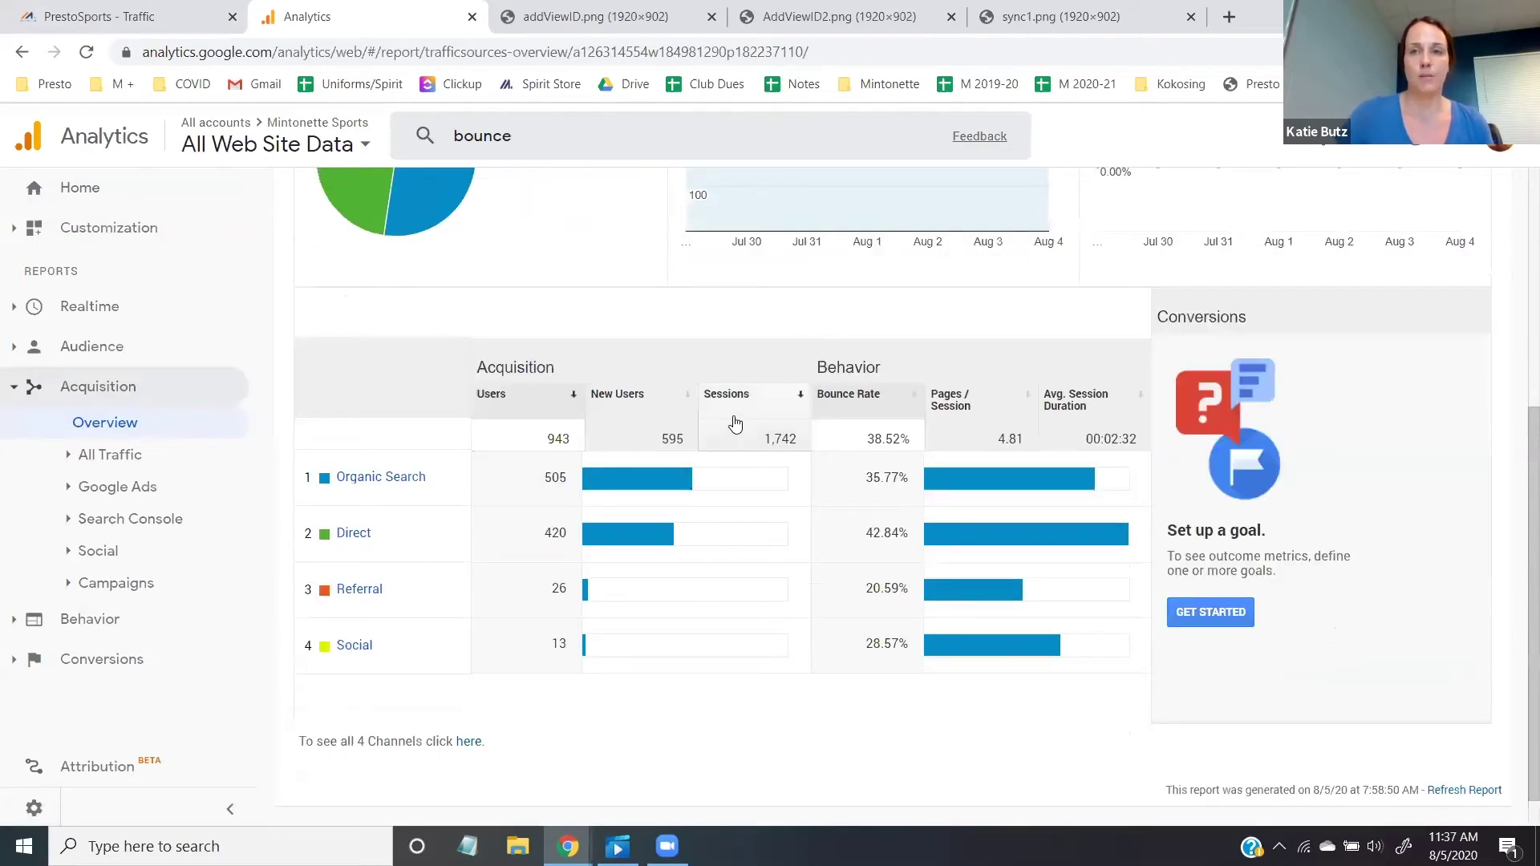
scroll(732, 436, down, 1)
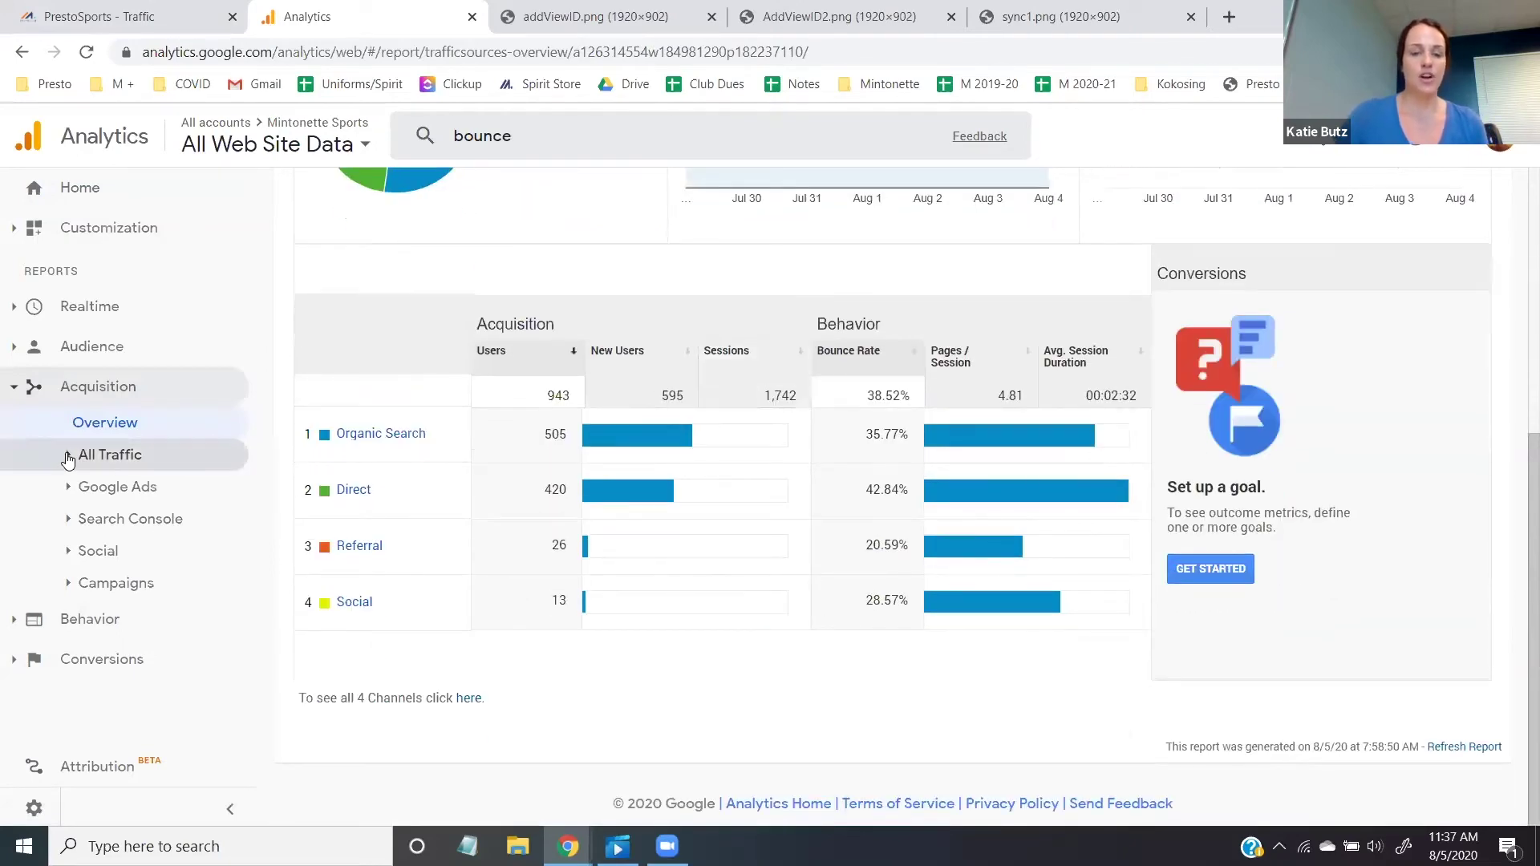
Open the All Traffic Channels report and read the Bounce Rate, Sessions, New Users and Users column help.
click(66, 457)
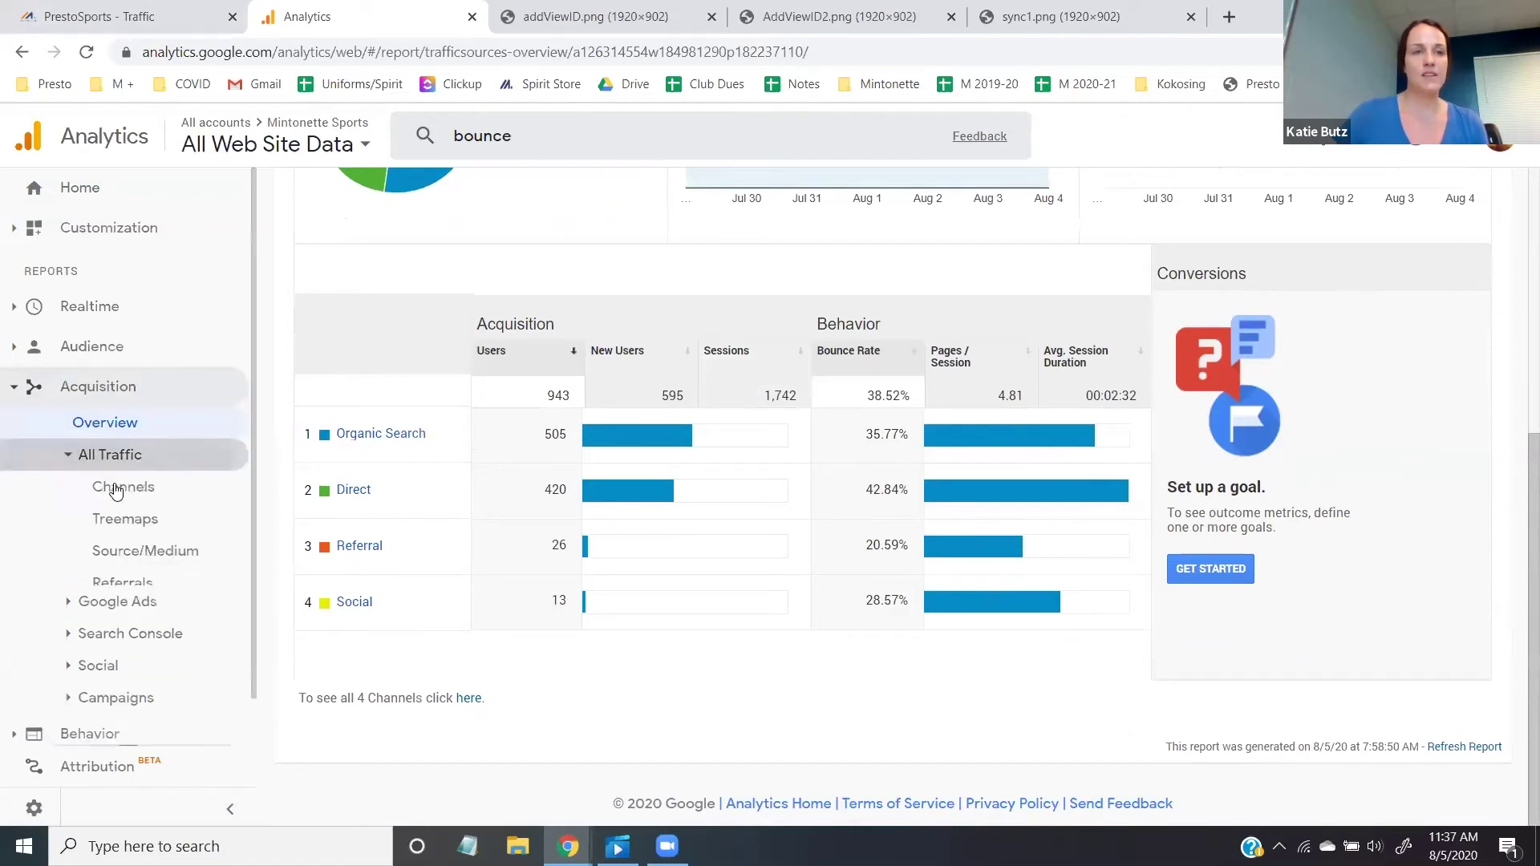
click(124, 497)
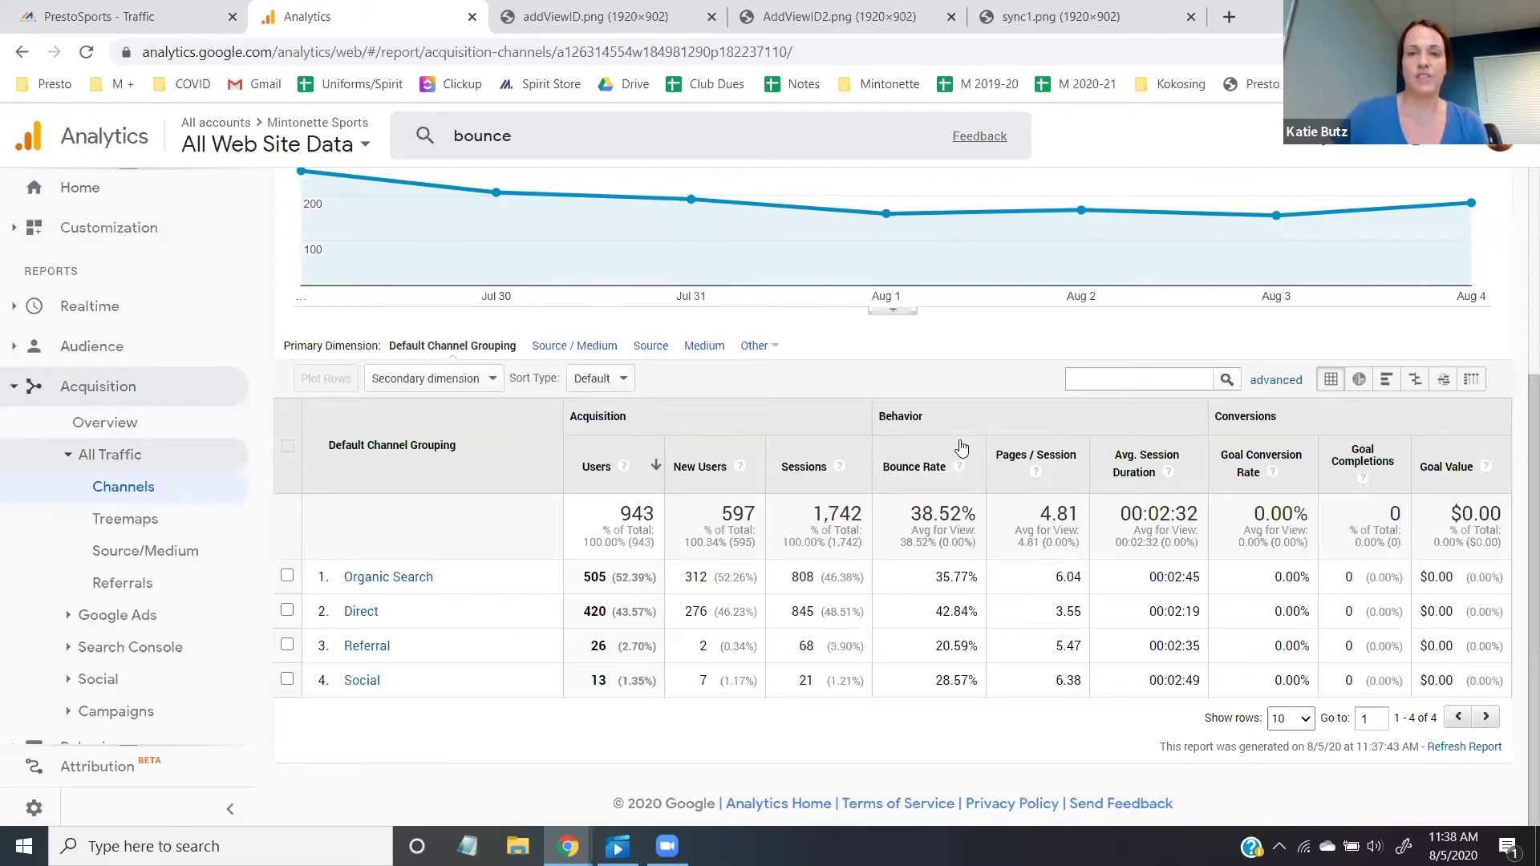
mouse_move(958, 468)
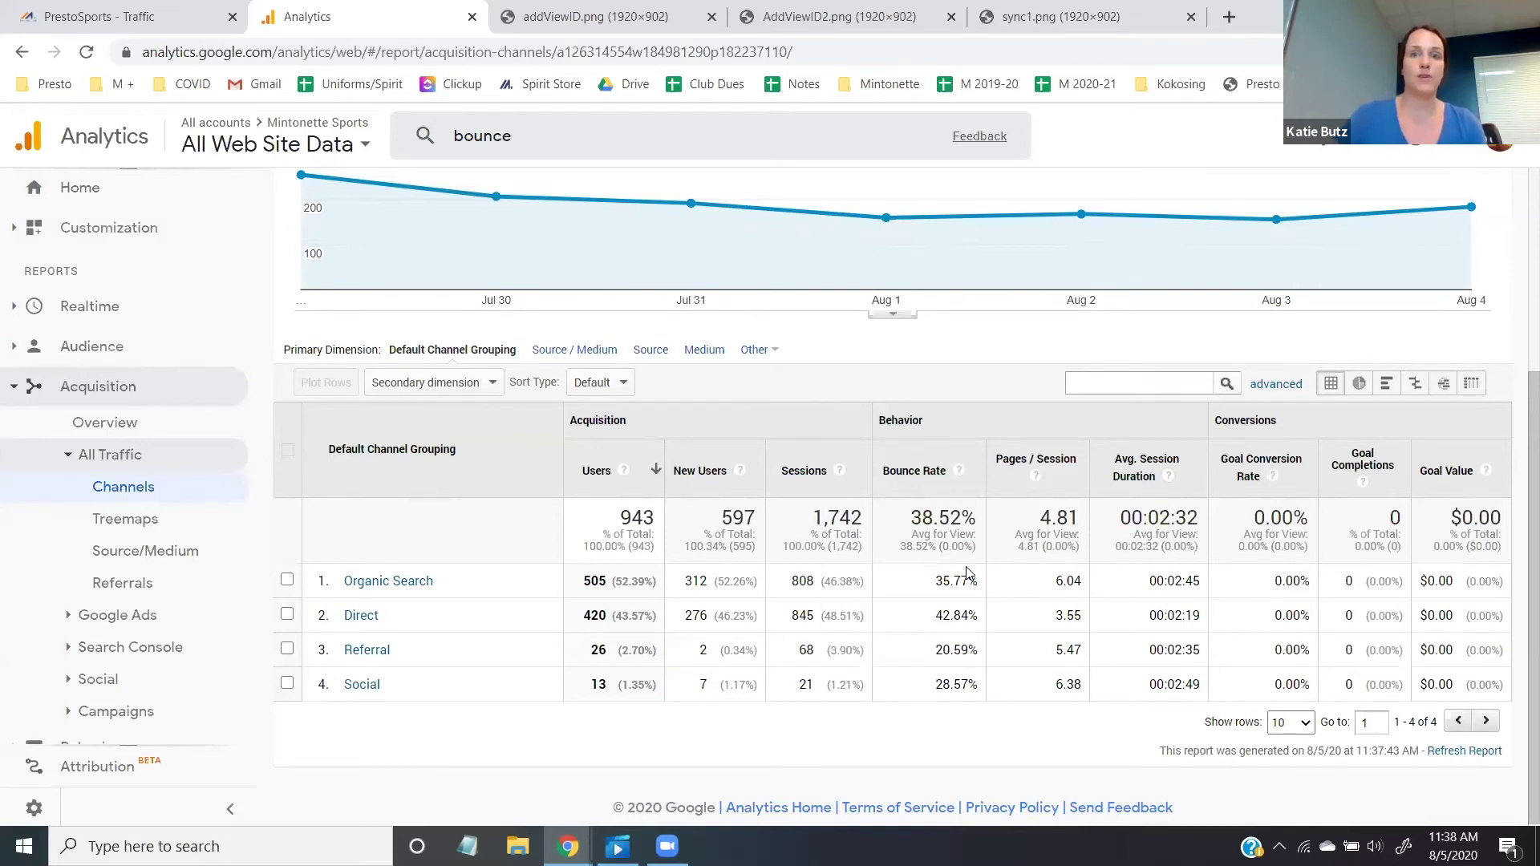
mouse_move(961, 473)
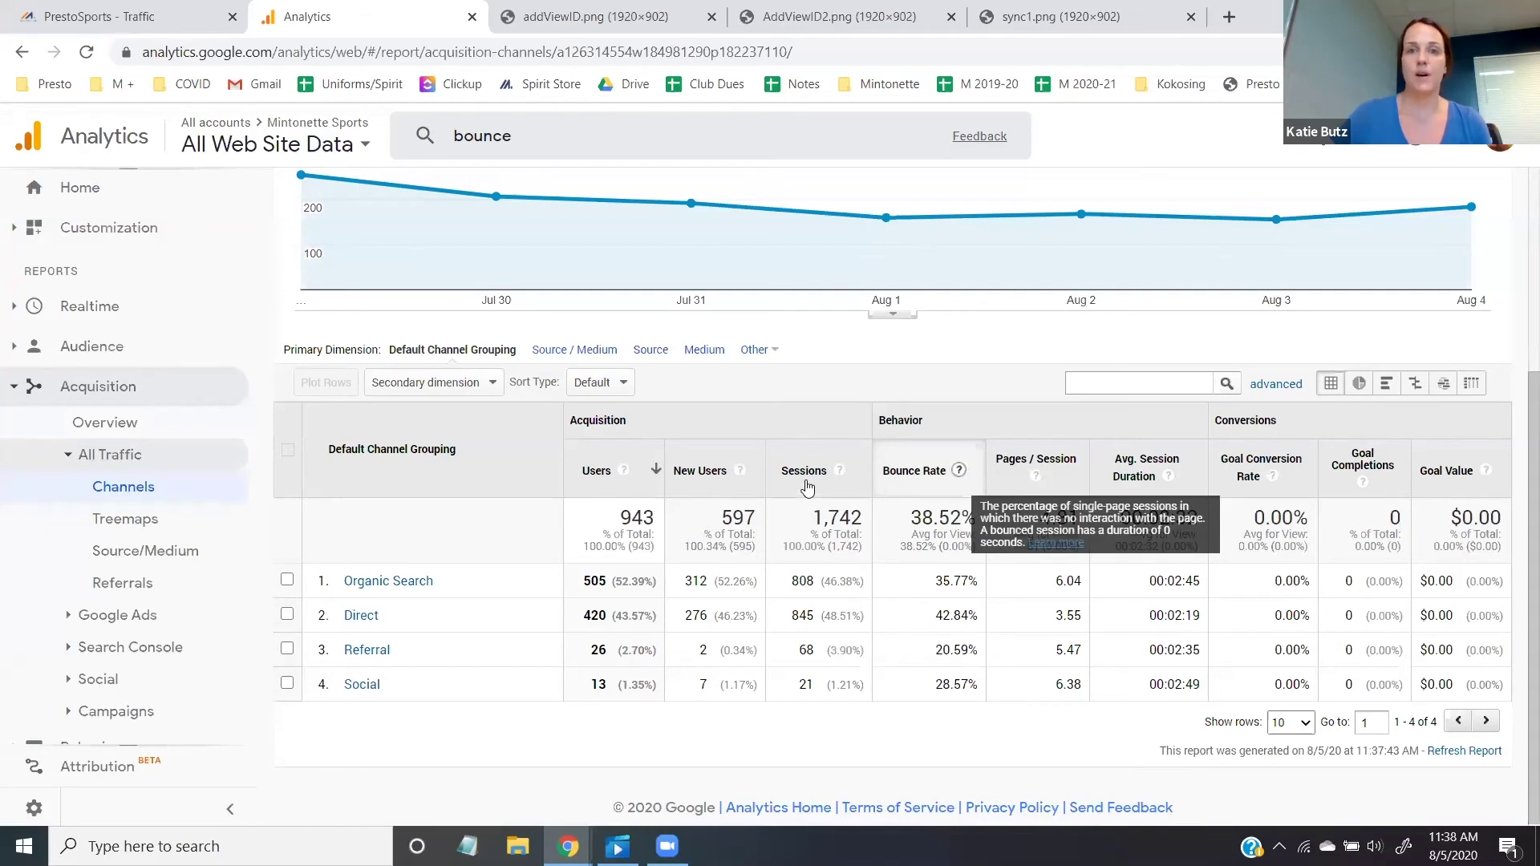
mouse_move(828, 480)
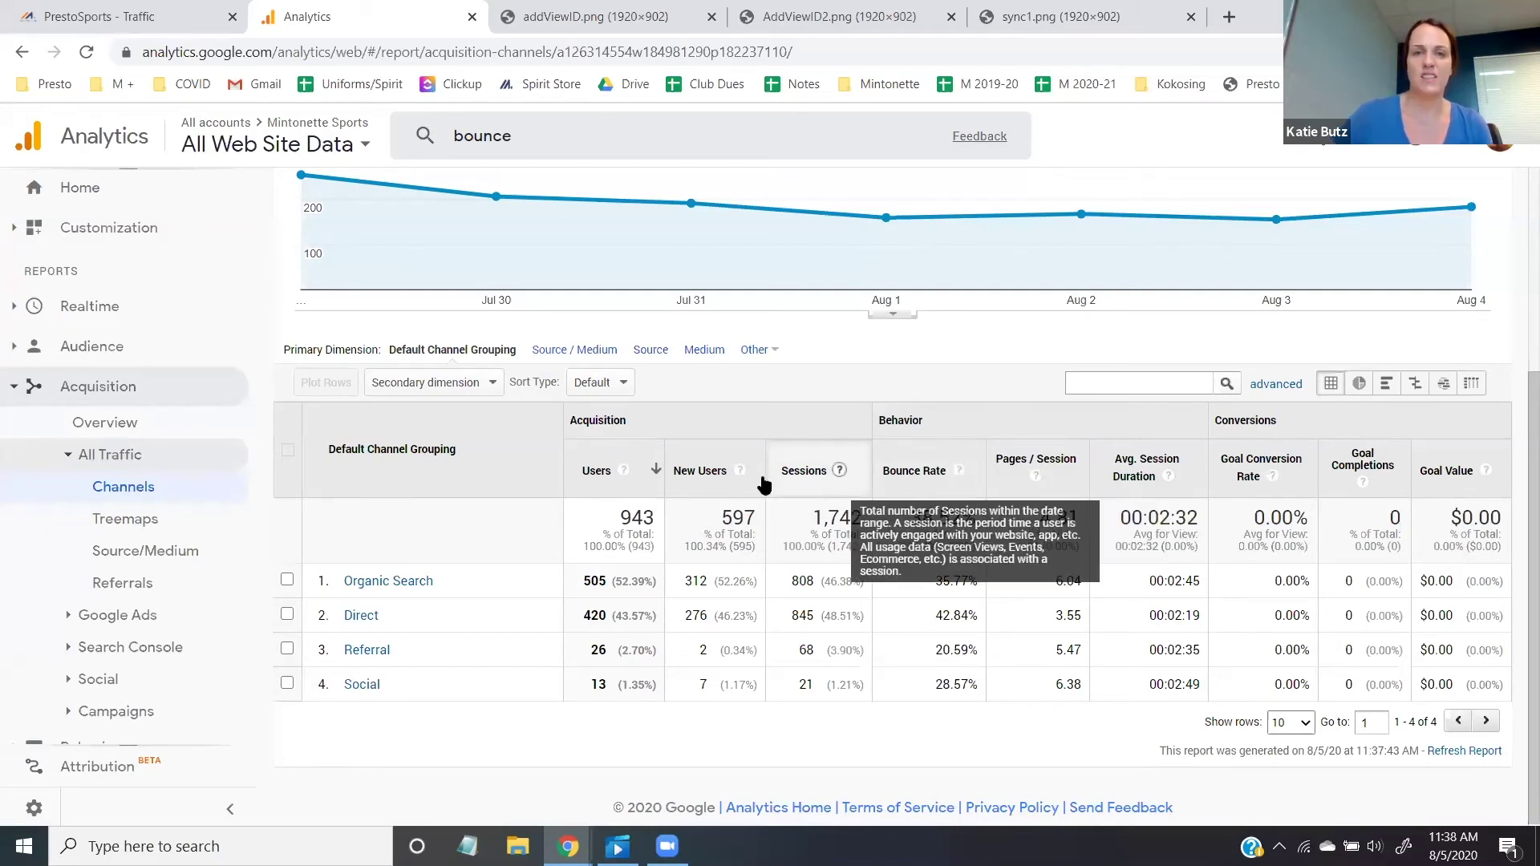
mouse_move(743, 479)
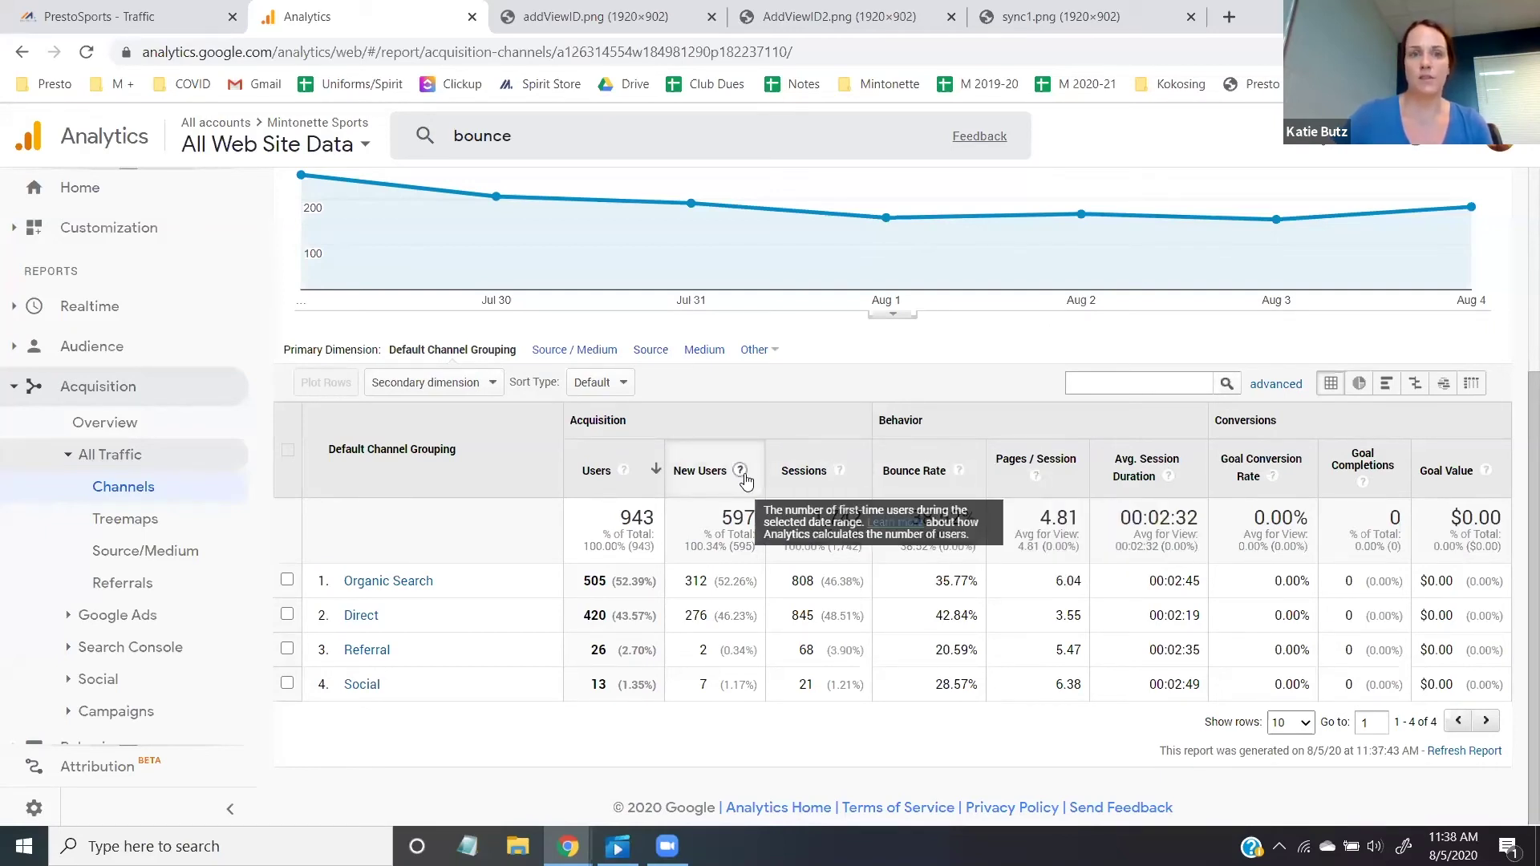
mouse_move(618, 478)
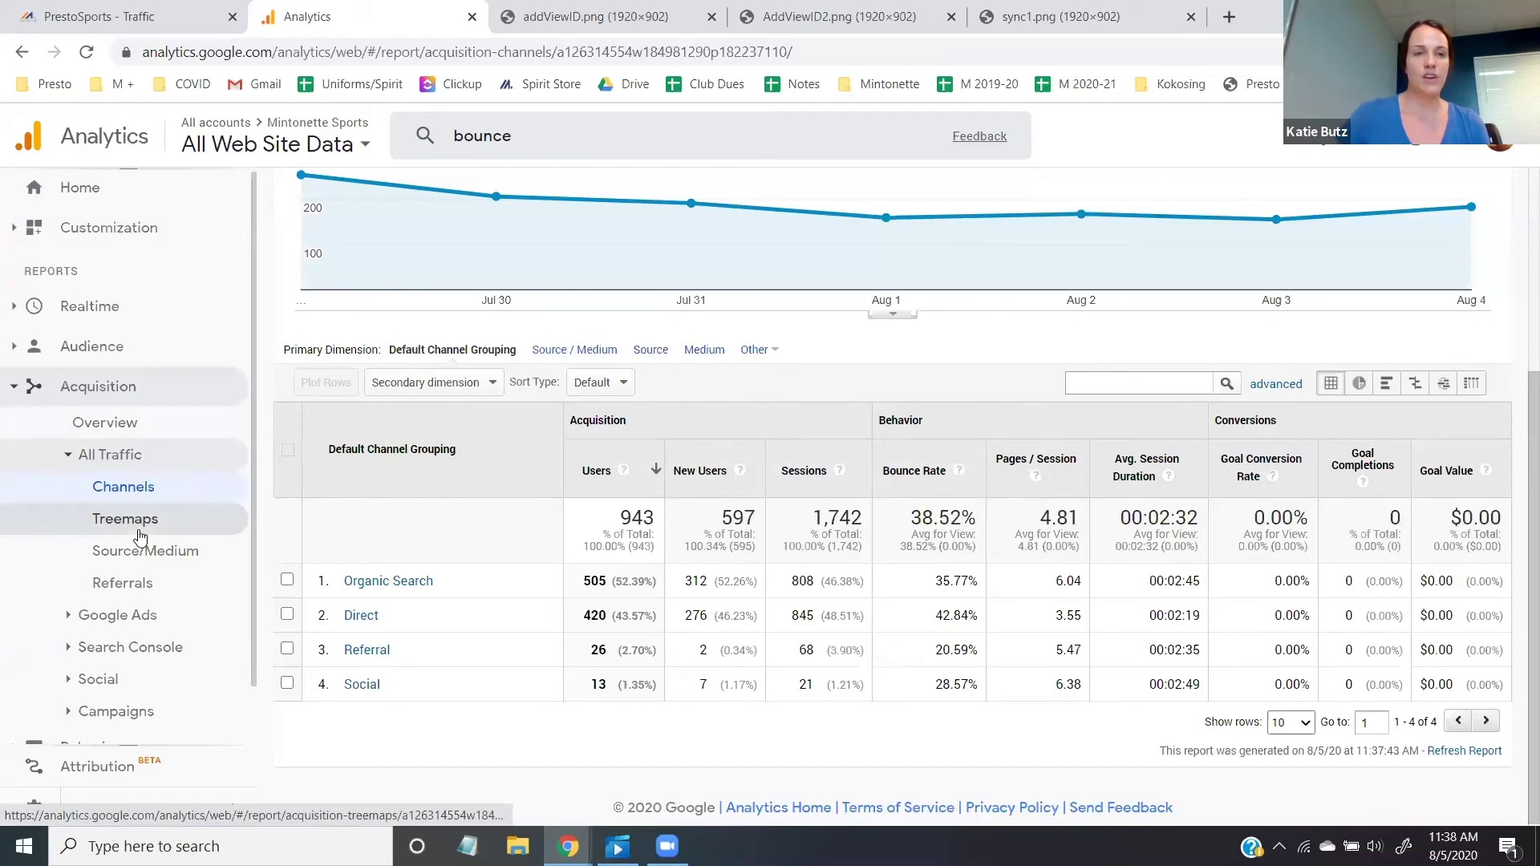
scroll(149, 561, down, 1)
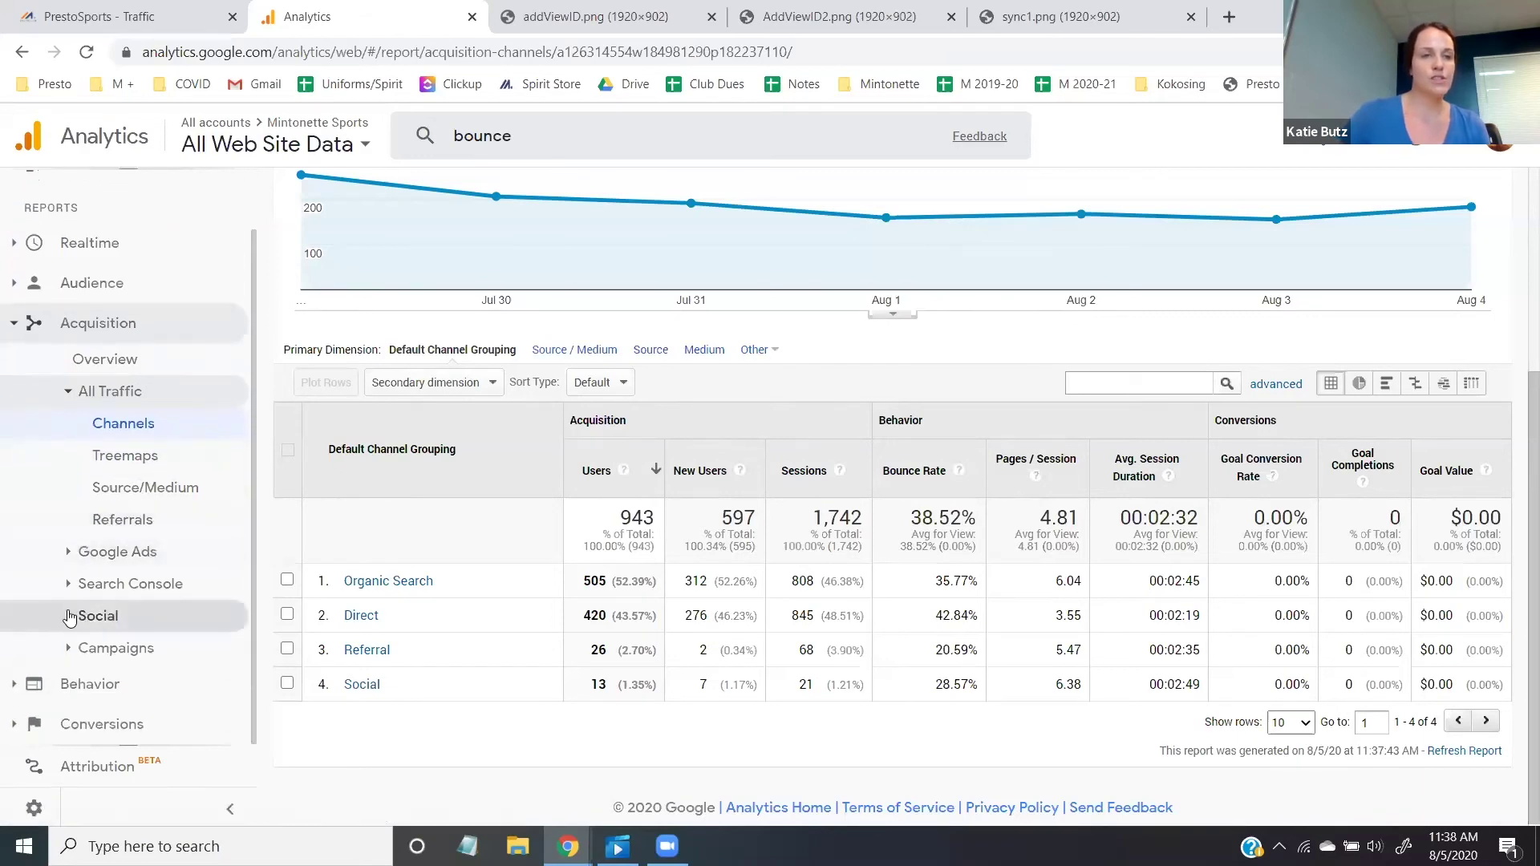
Load Social Overview and scroll to the Social Network table showing Facebook's 15 sessions.
click(98, 615)
click(128, 646)
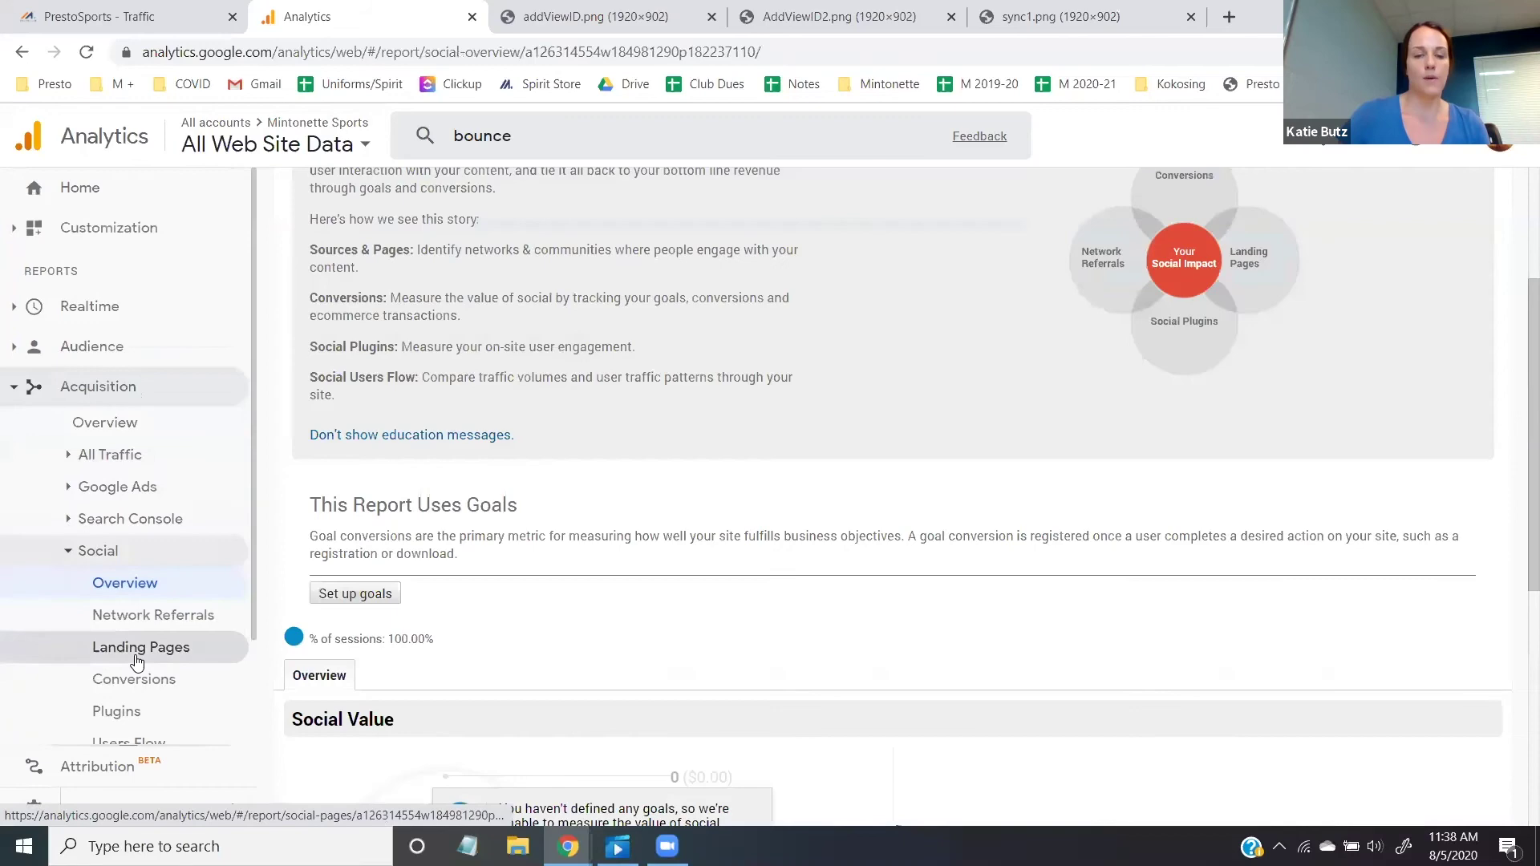
click(136, 656)
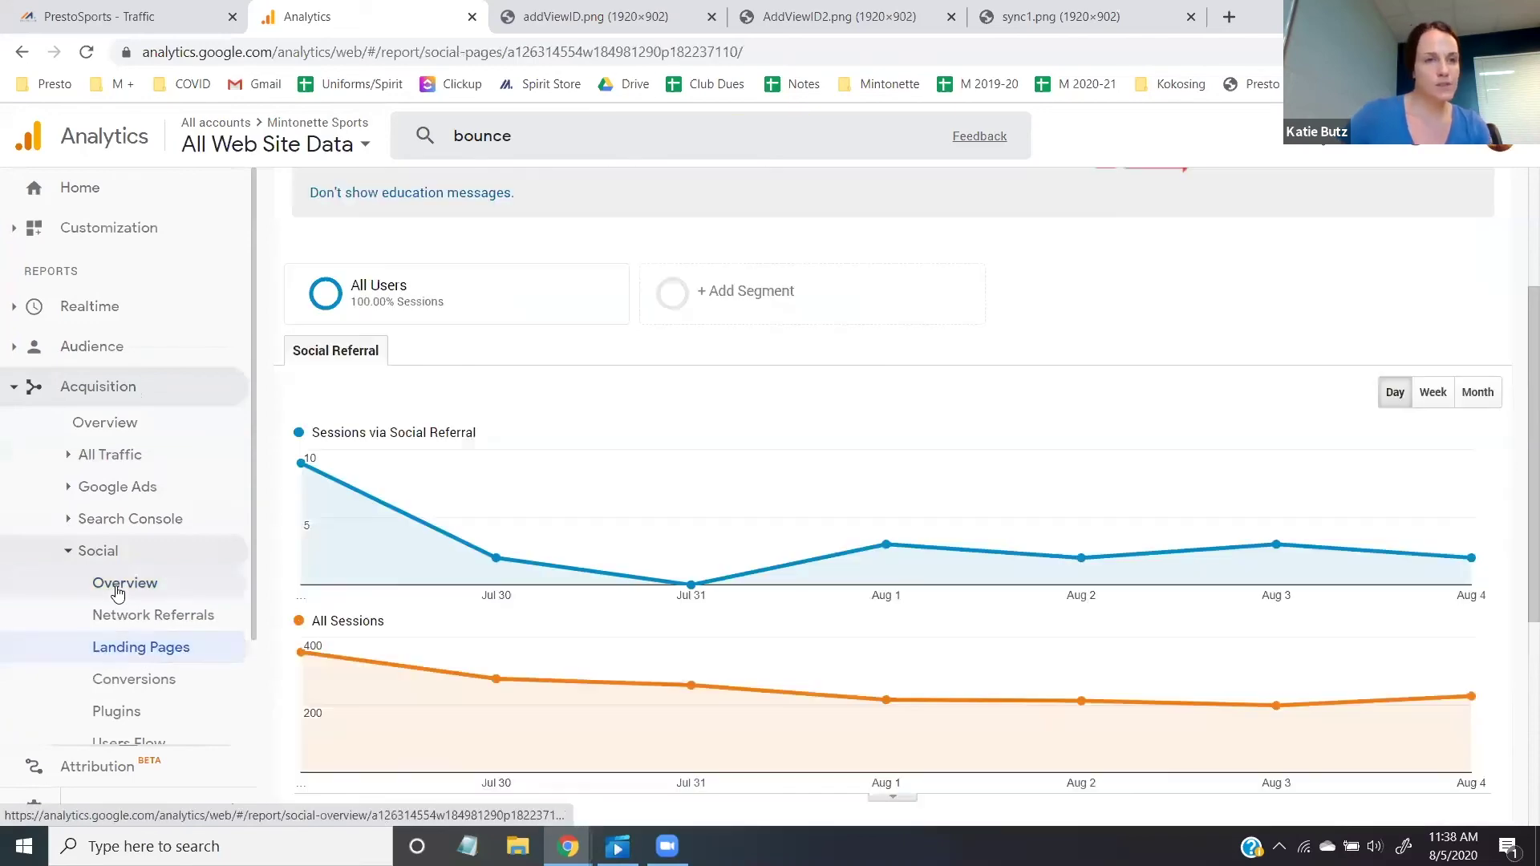
click(117, 591)
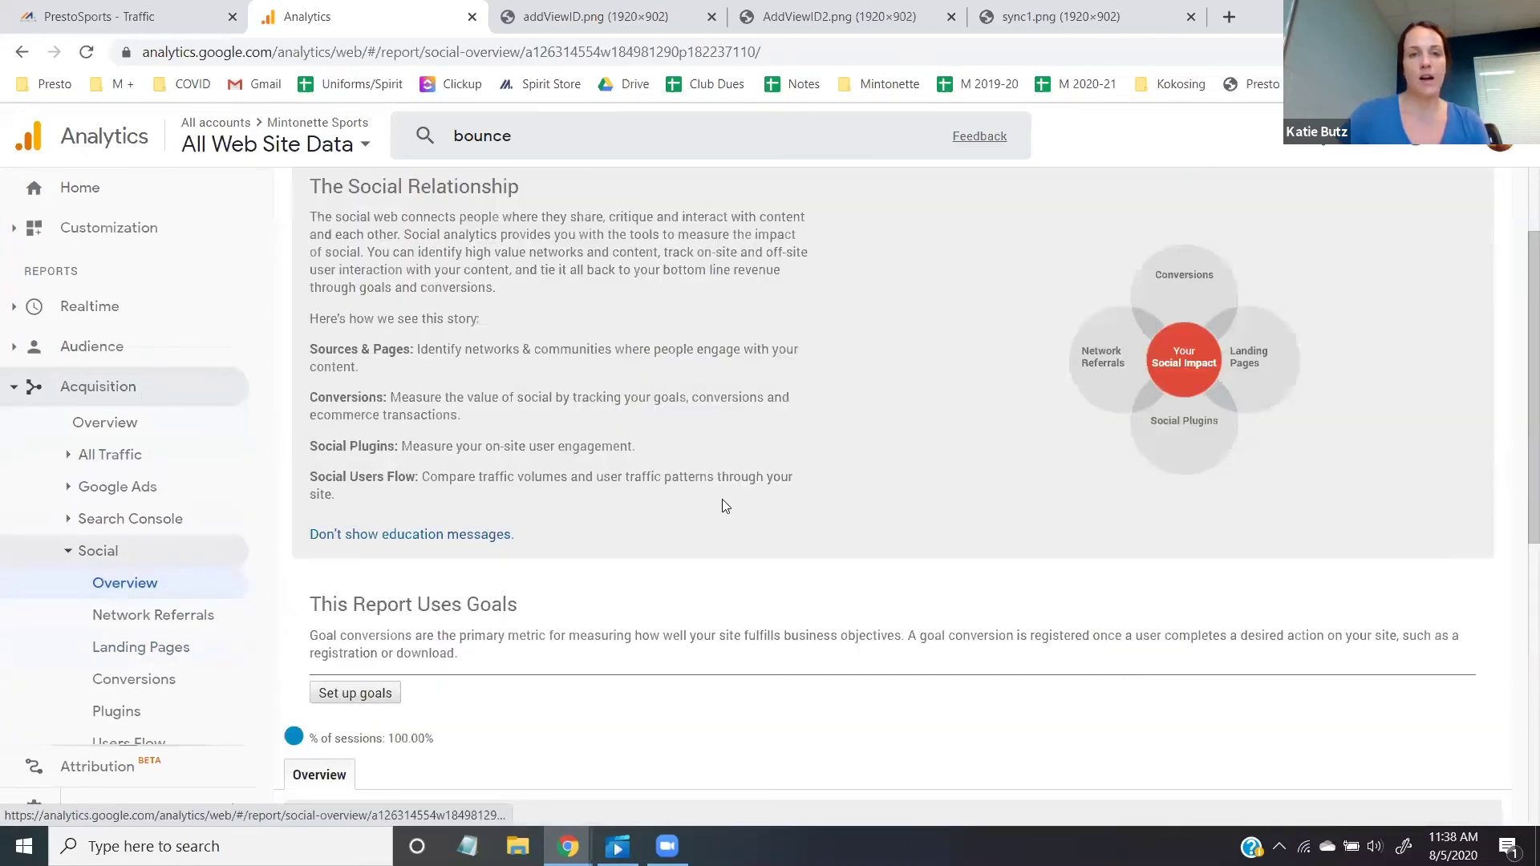
scroll(717, 488, down, 7)
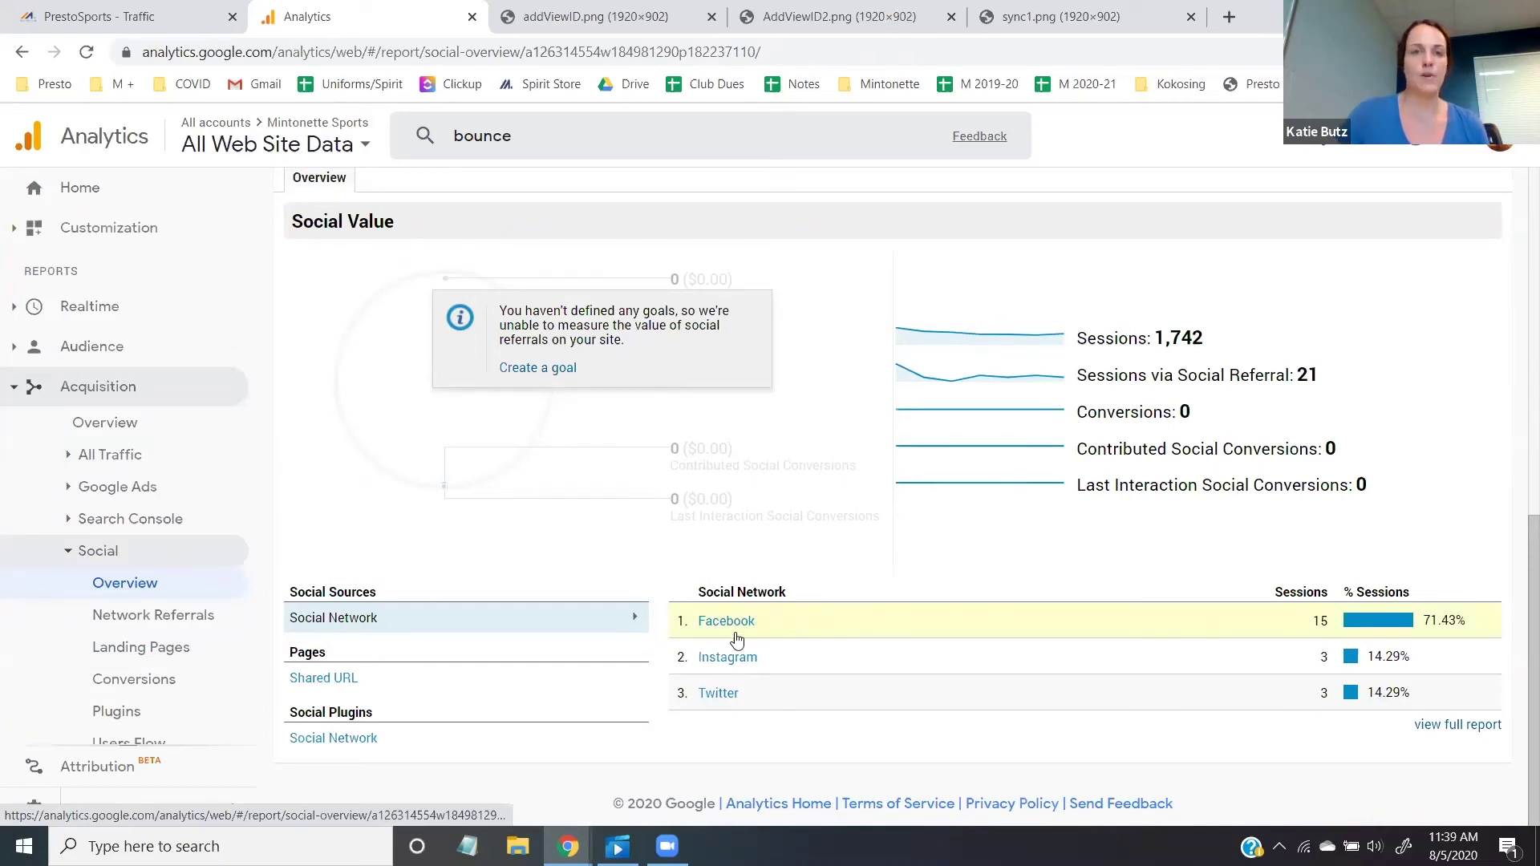
double_click(777, 591)
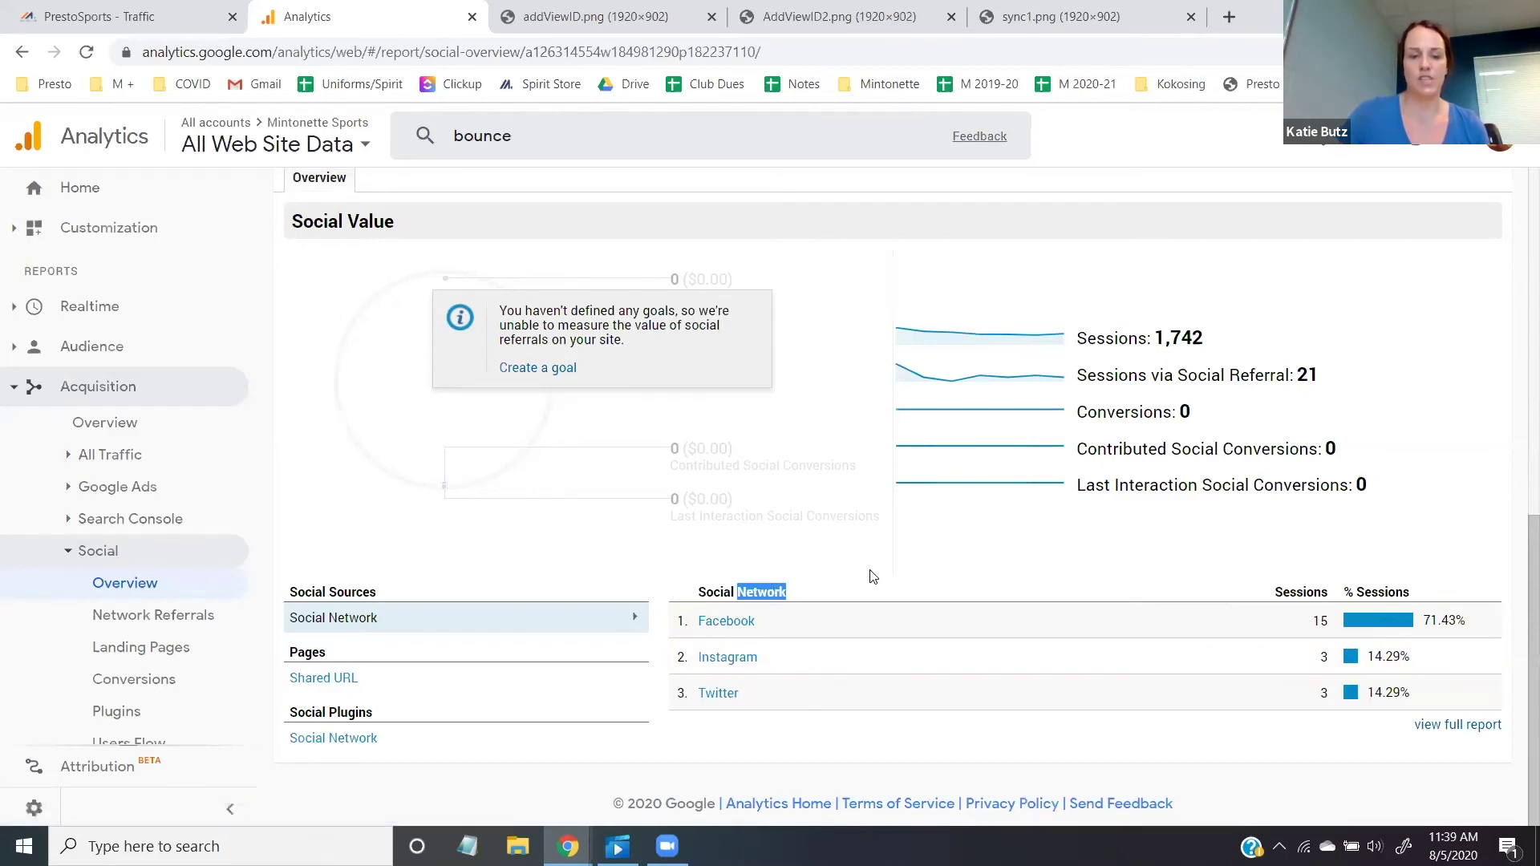
scroll(211, 511, down, 3)
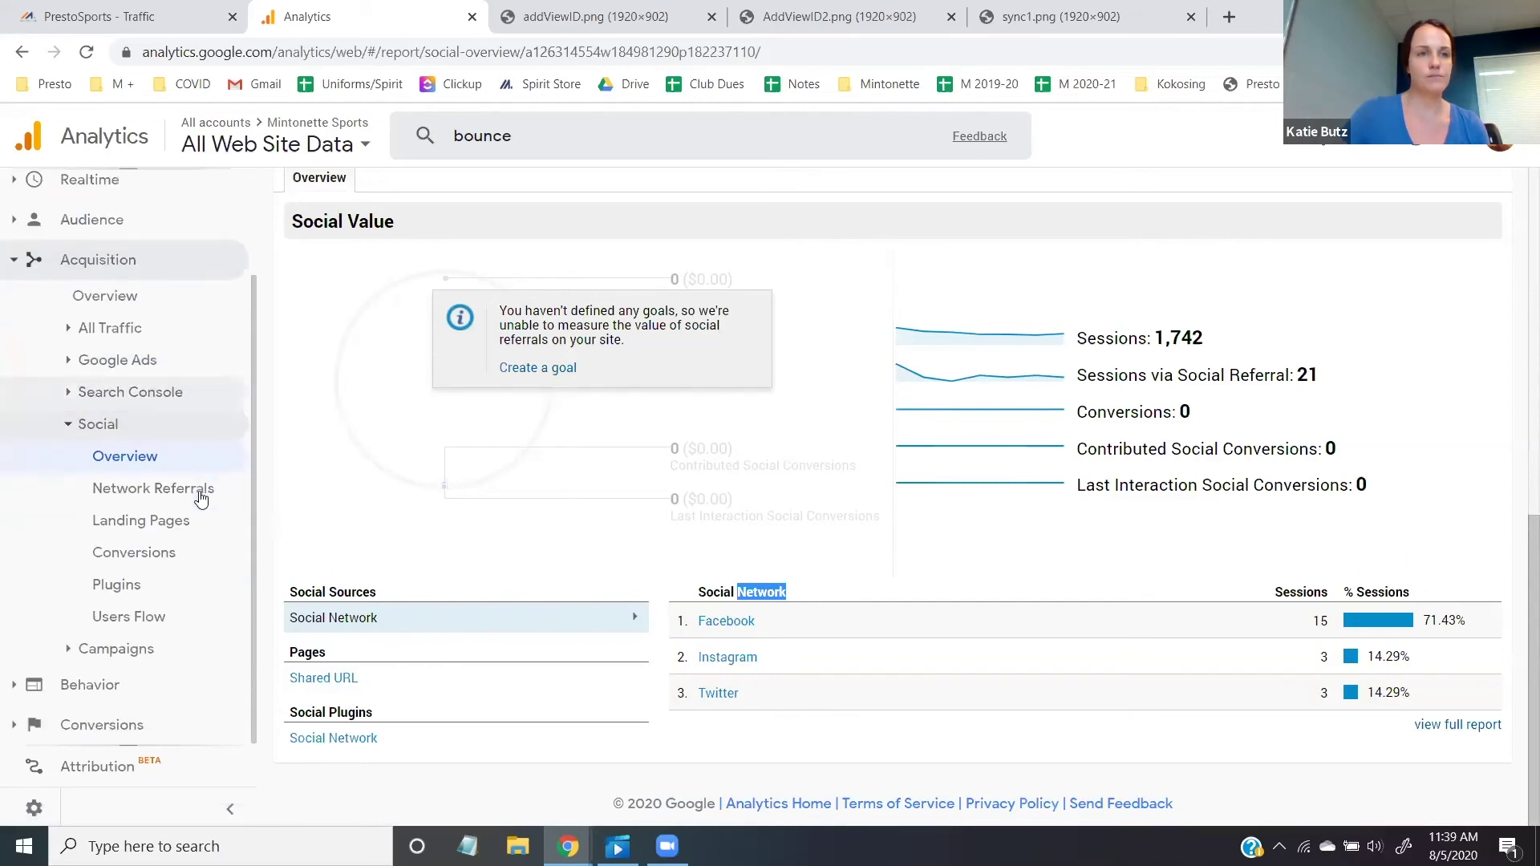
Open Behavior > Overview to see 8,384 pageviews and the top pages table.
click(12, 686)
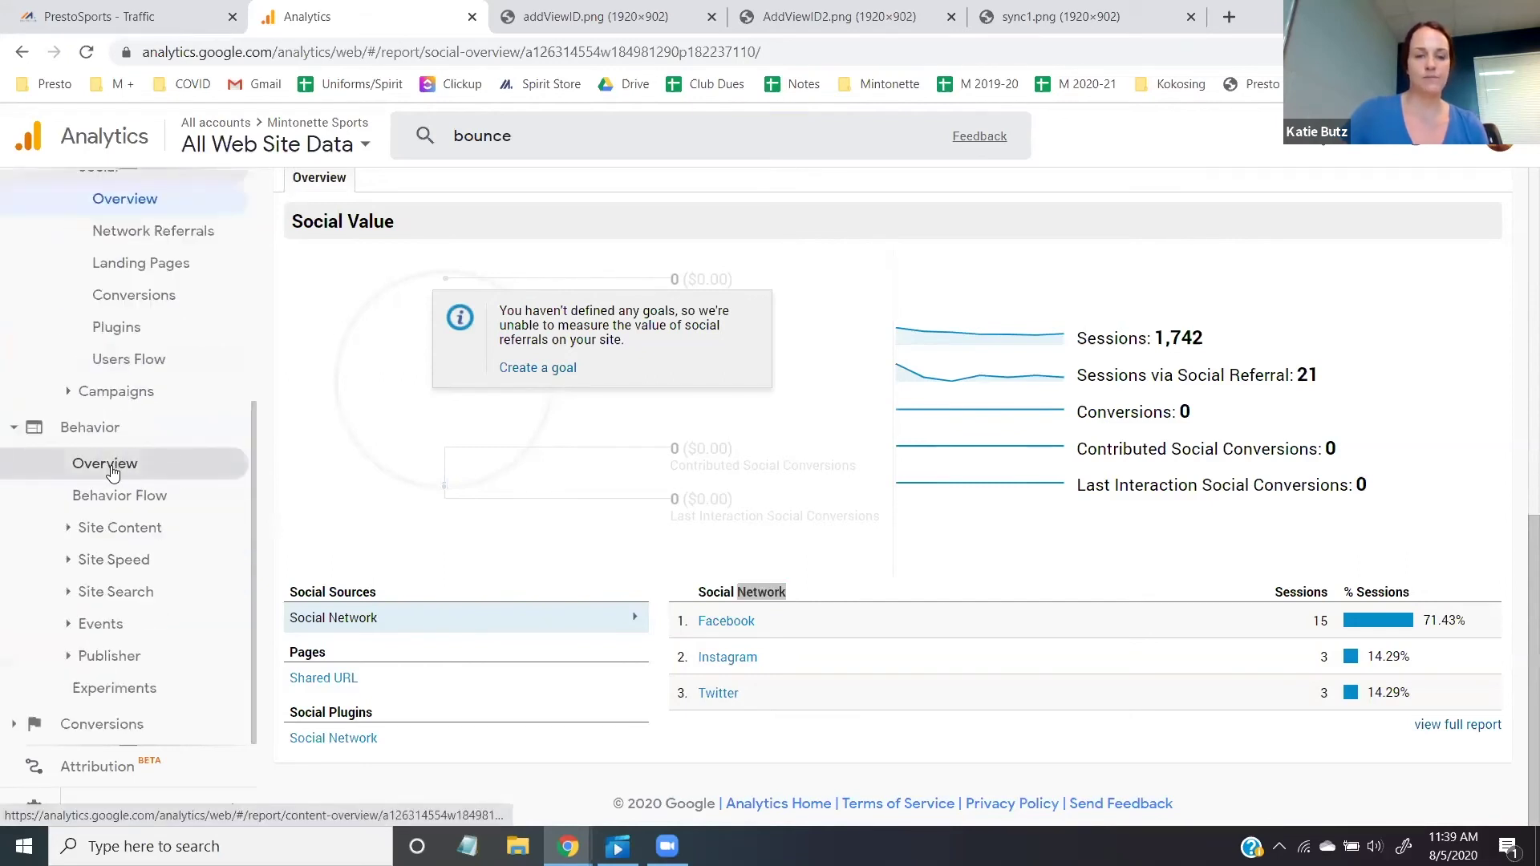
click(111, 465)
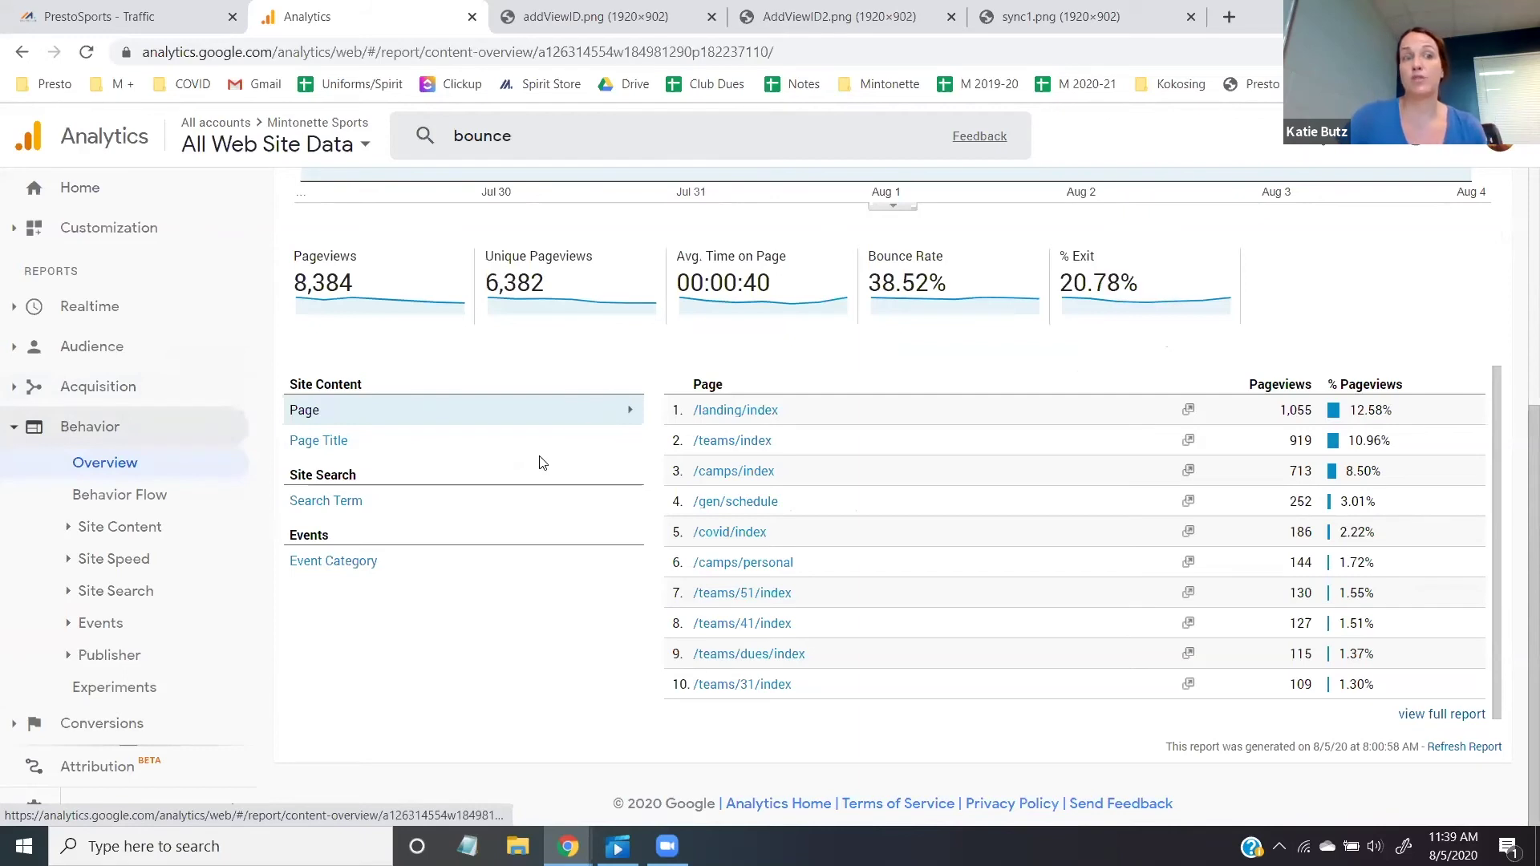
Open Behavior Flow, inspect node stats, and shift the diagram to show the 3rd Interaction.
click(121, 494)
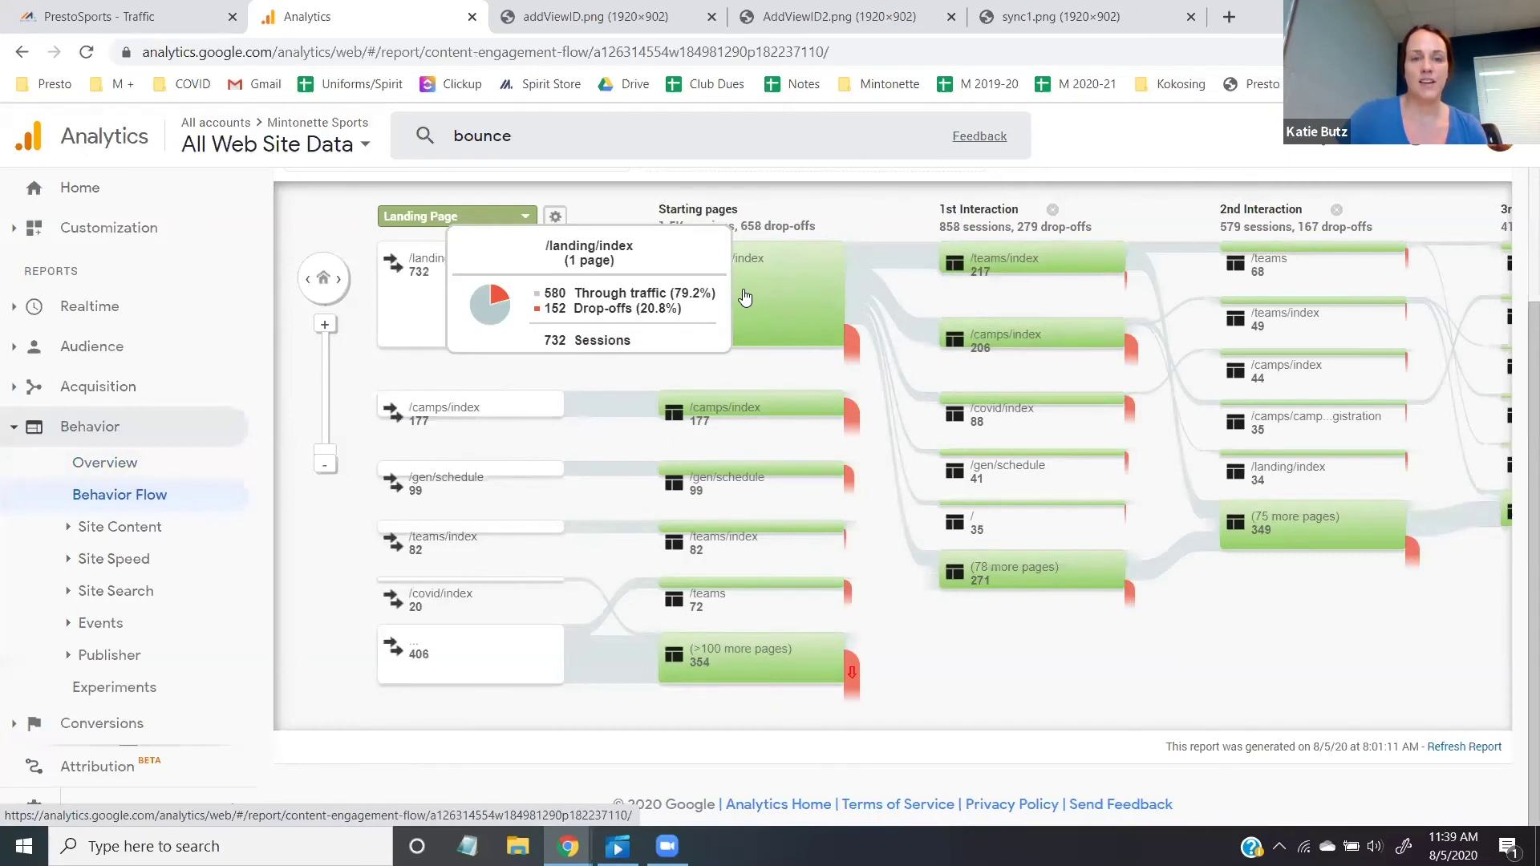
mouse_move(798, 344)
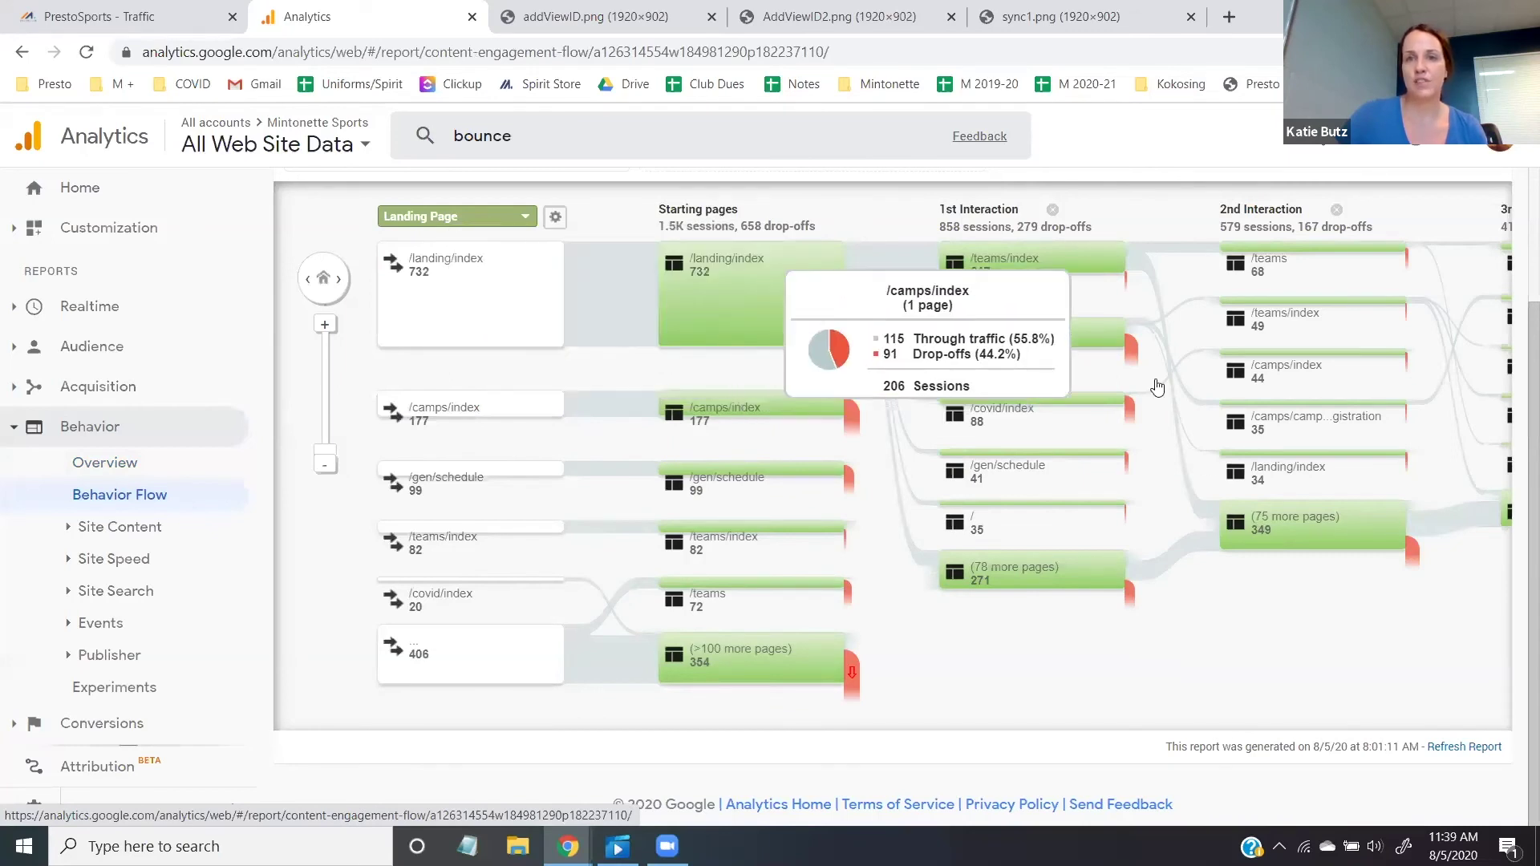
mouse_move(1335, 553)
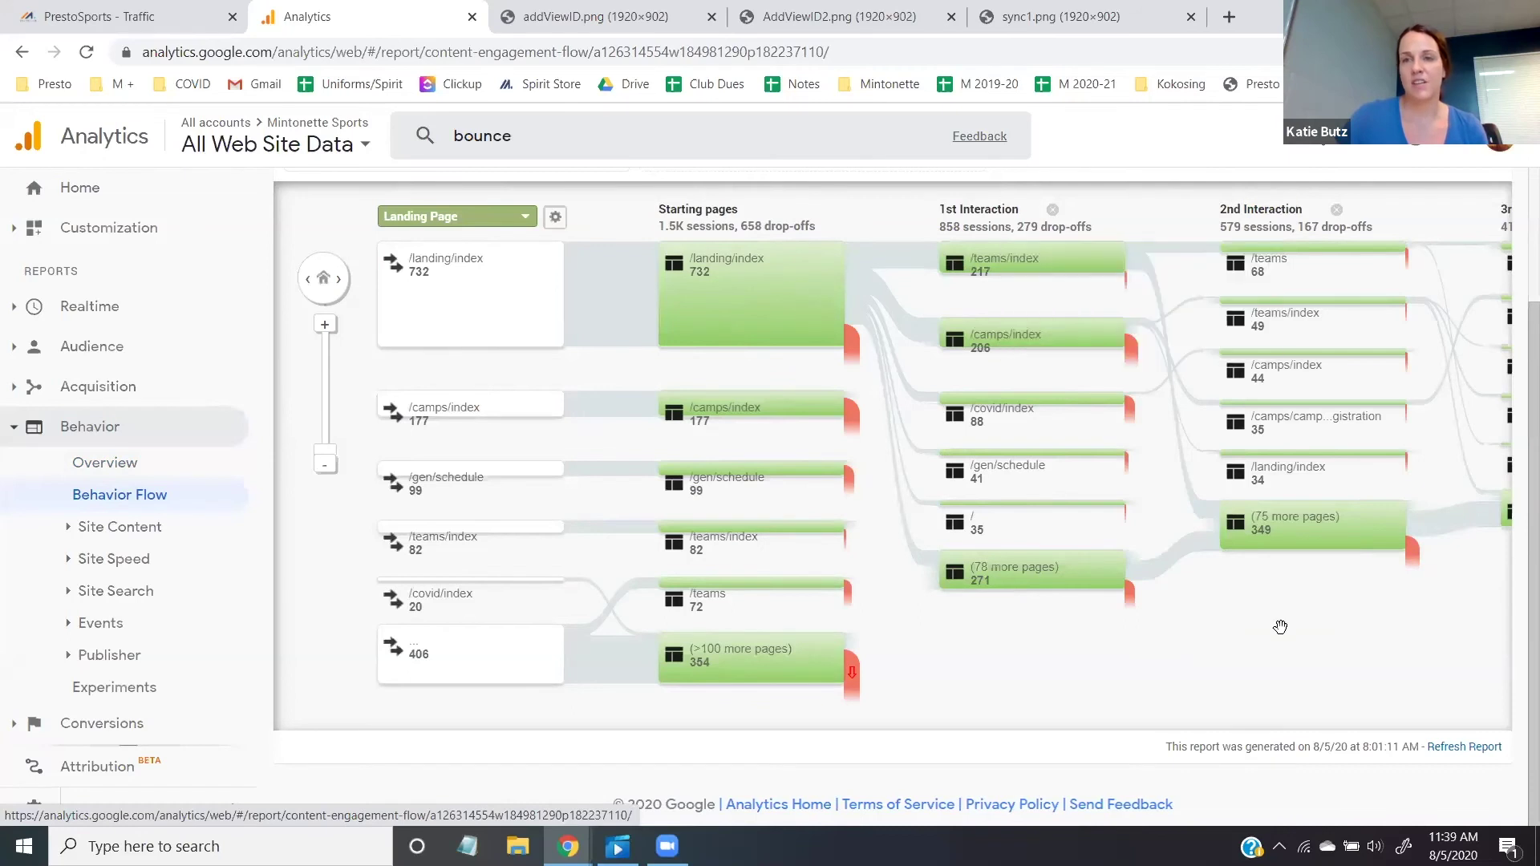
mouse_move(1375, 580)
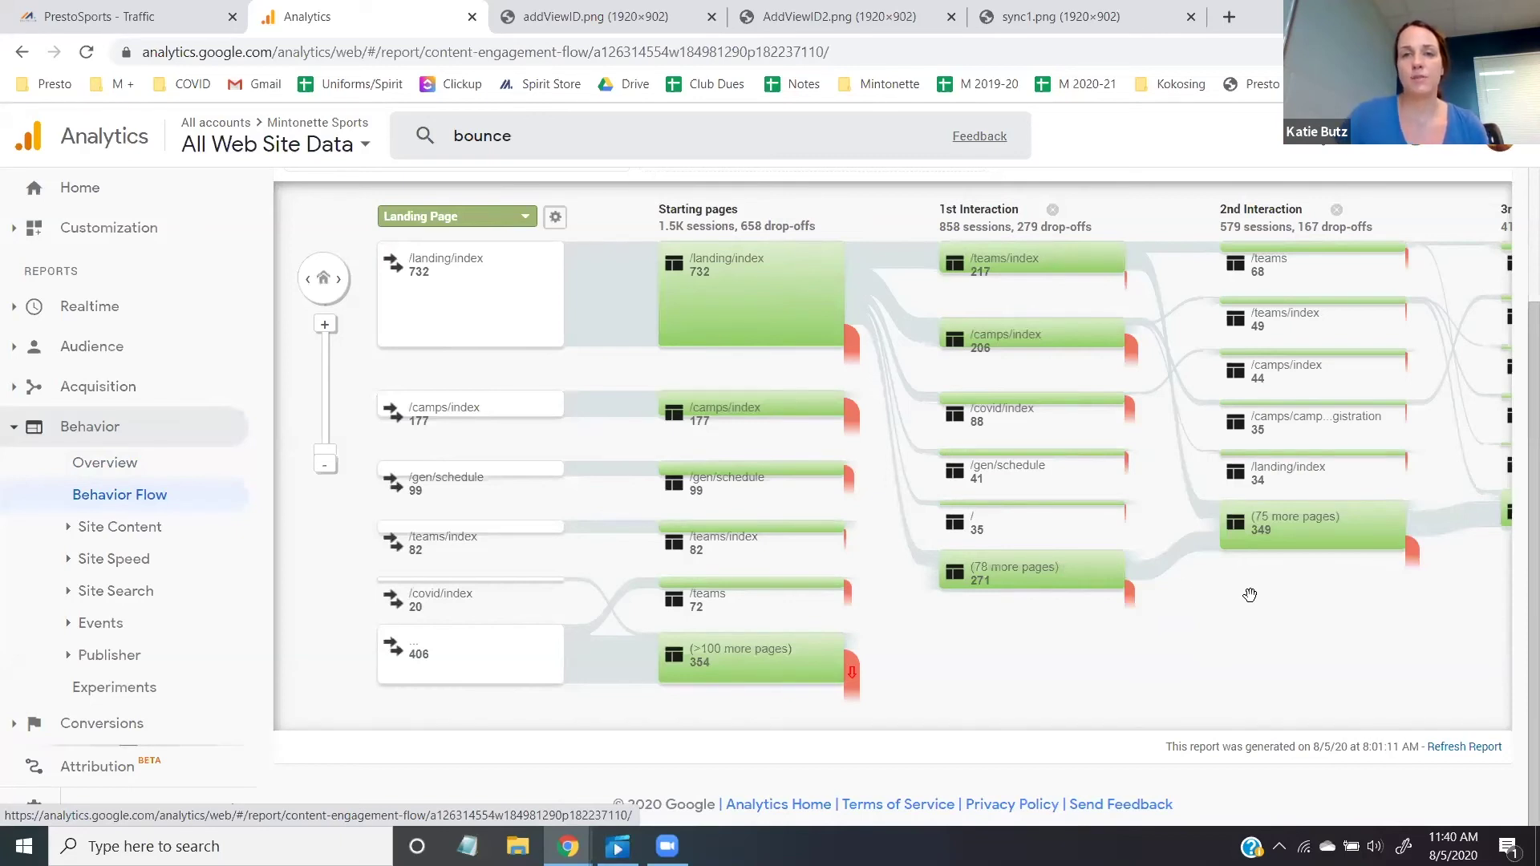
mouse_move(728, 401)
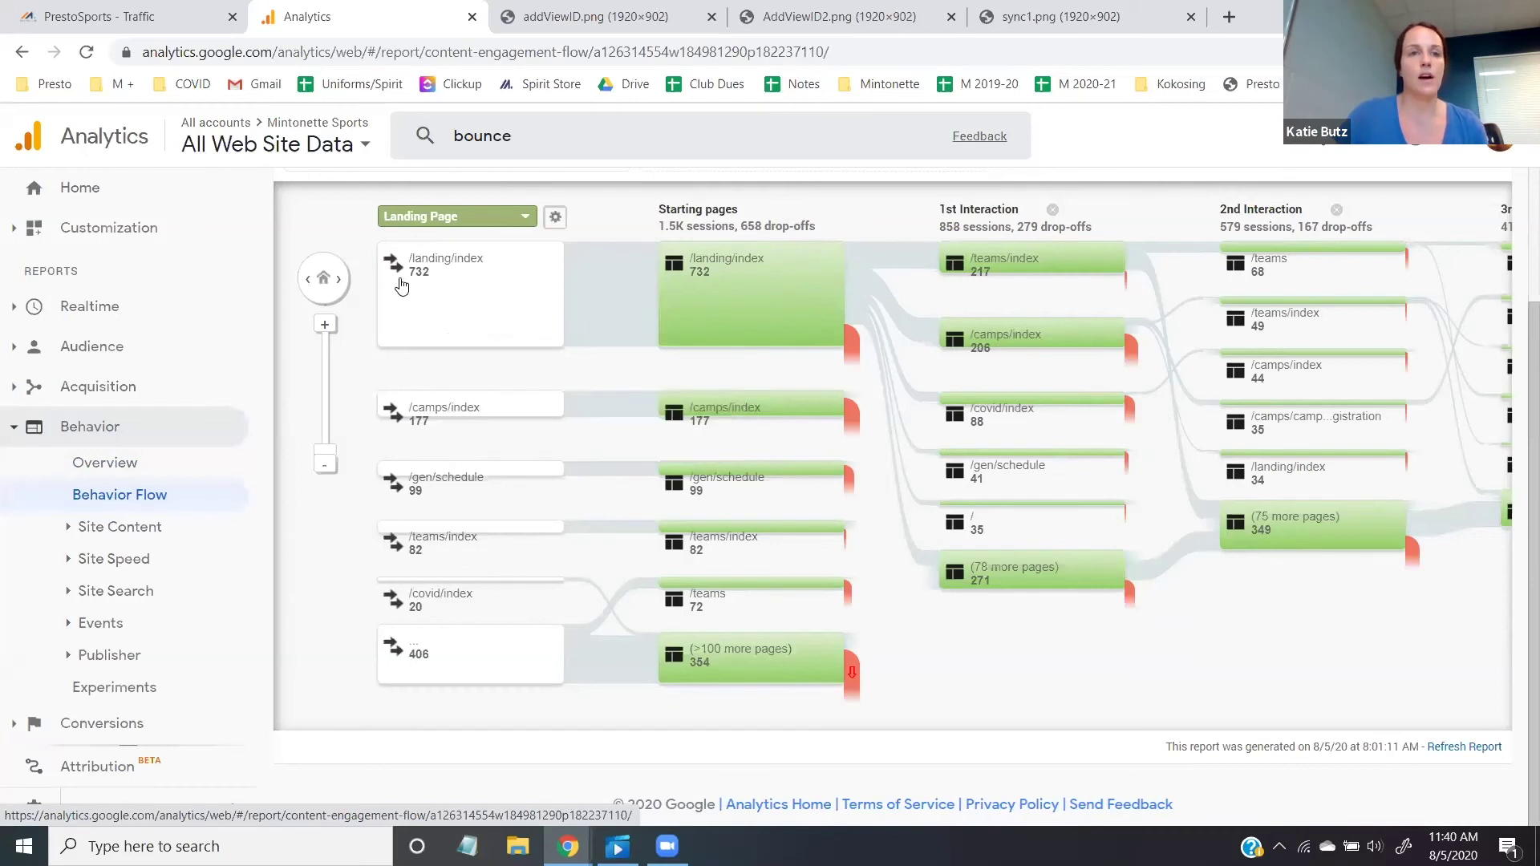
click(340, 281)
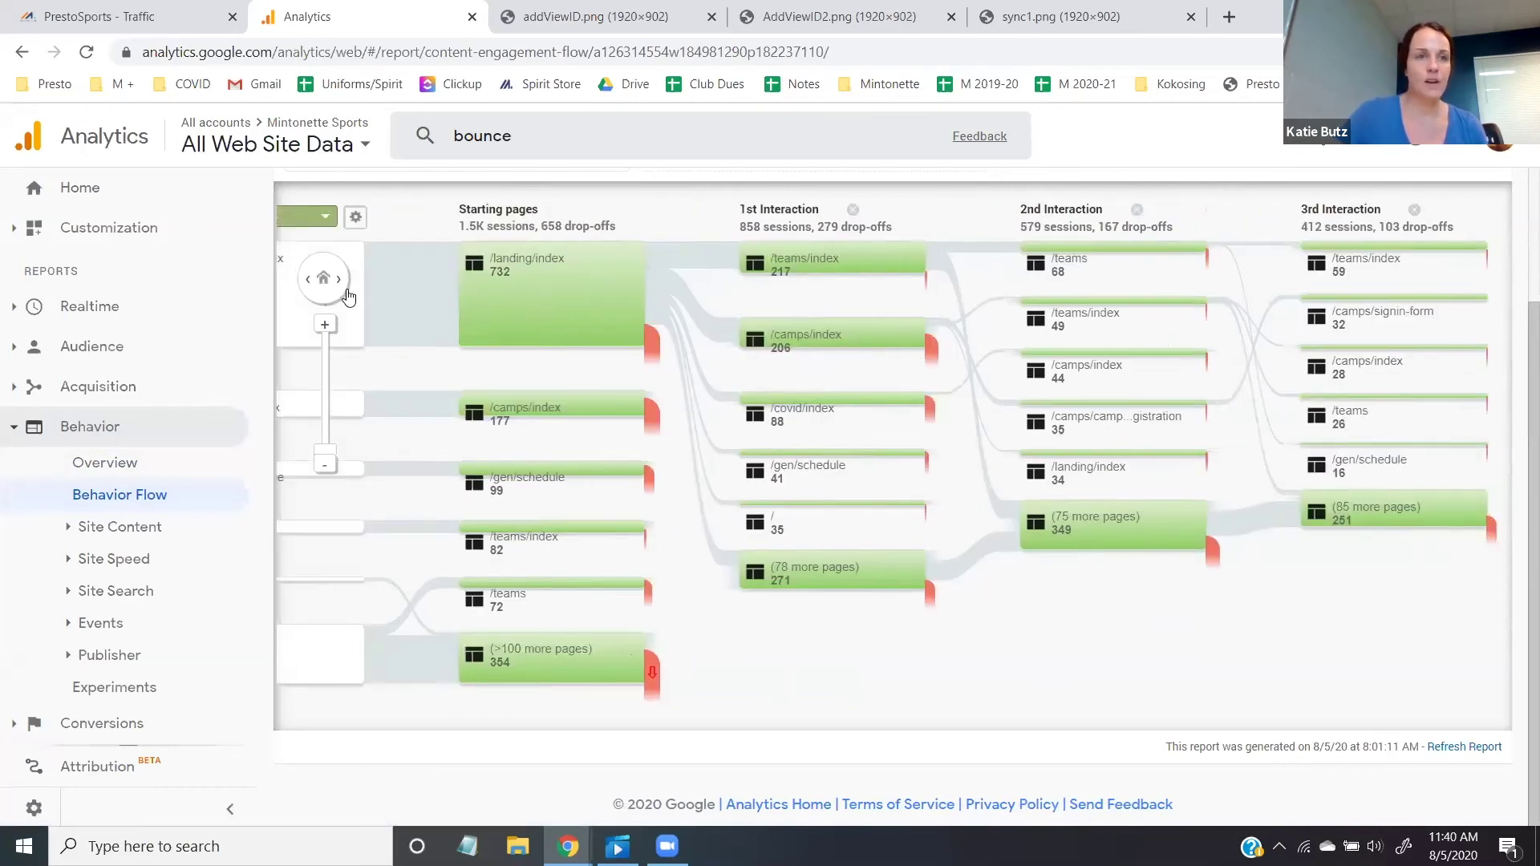
click(28, 429)
mouse_move(819, 474)
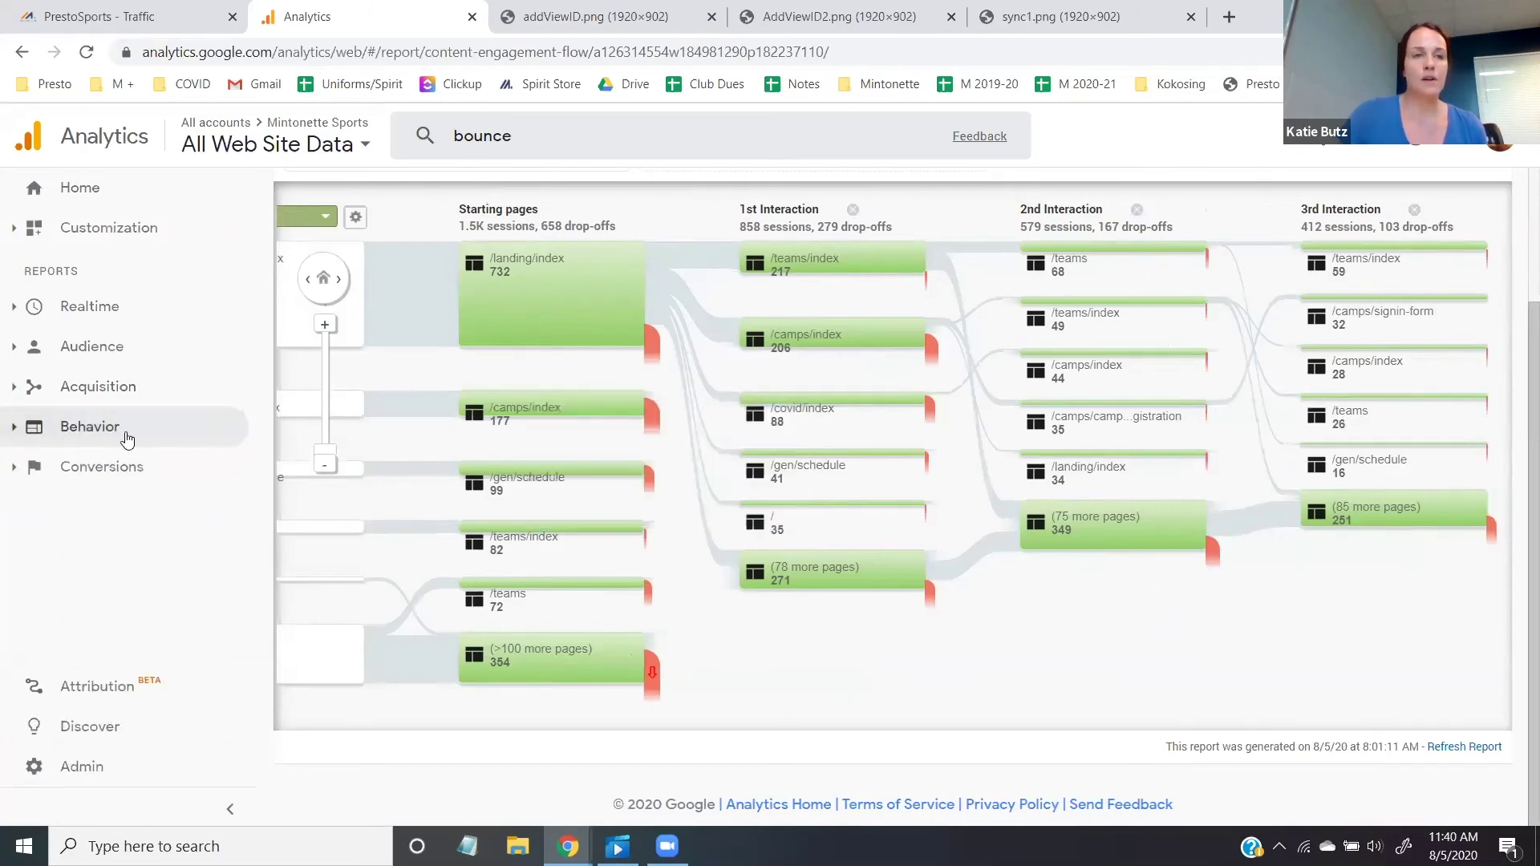
Open the Analytics Intelligence insights panel with Basic Performance questions expanded.
scroll(1364, 377, up, 2)
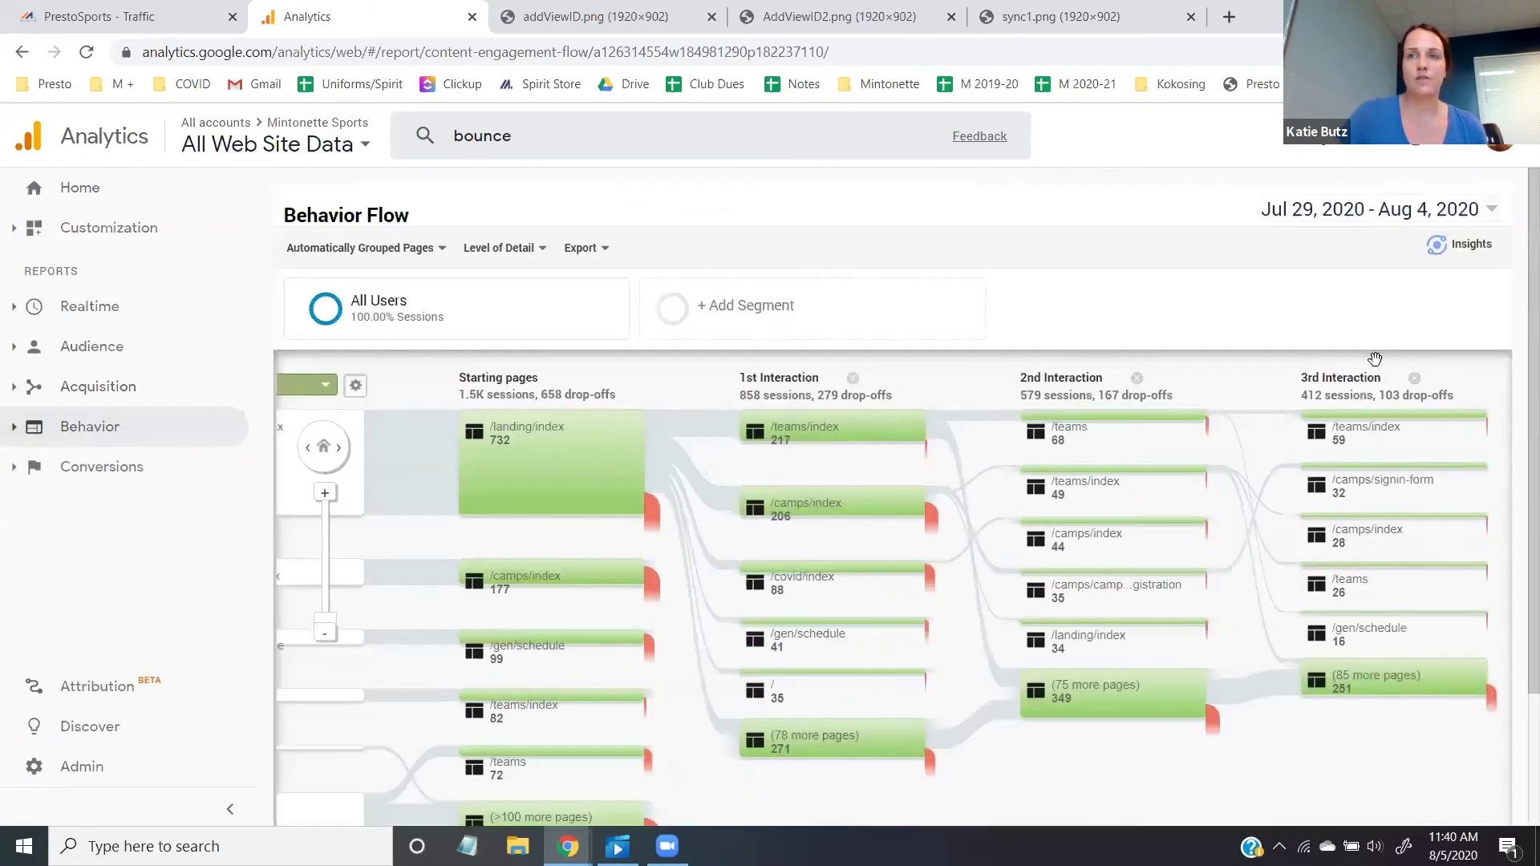
click(1460, 246)
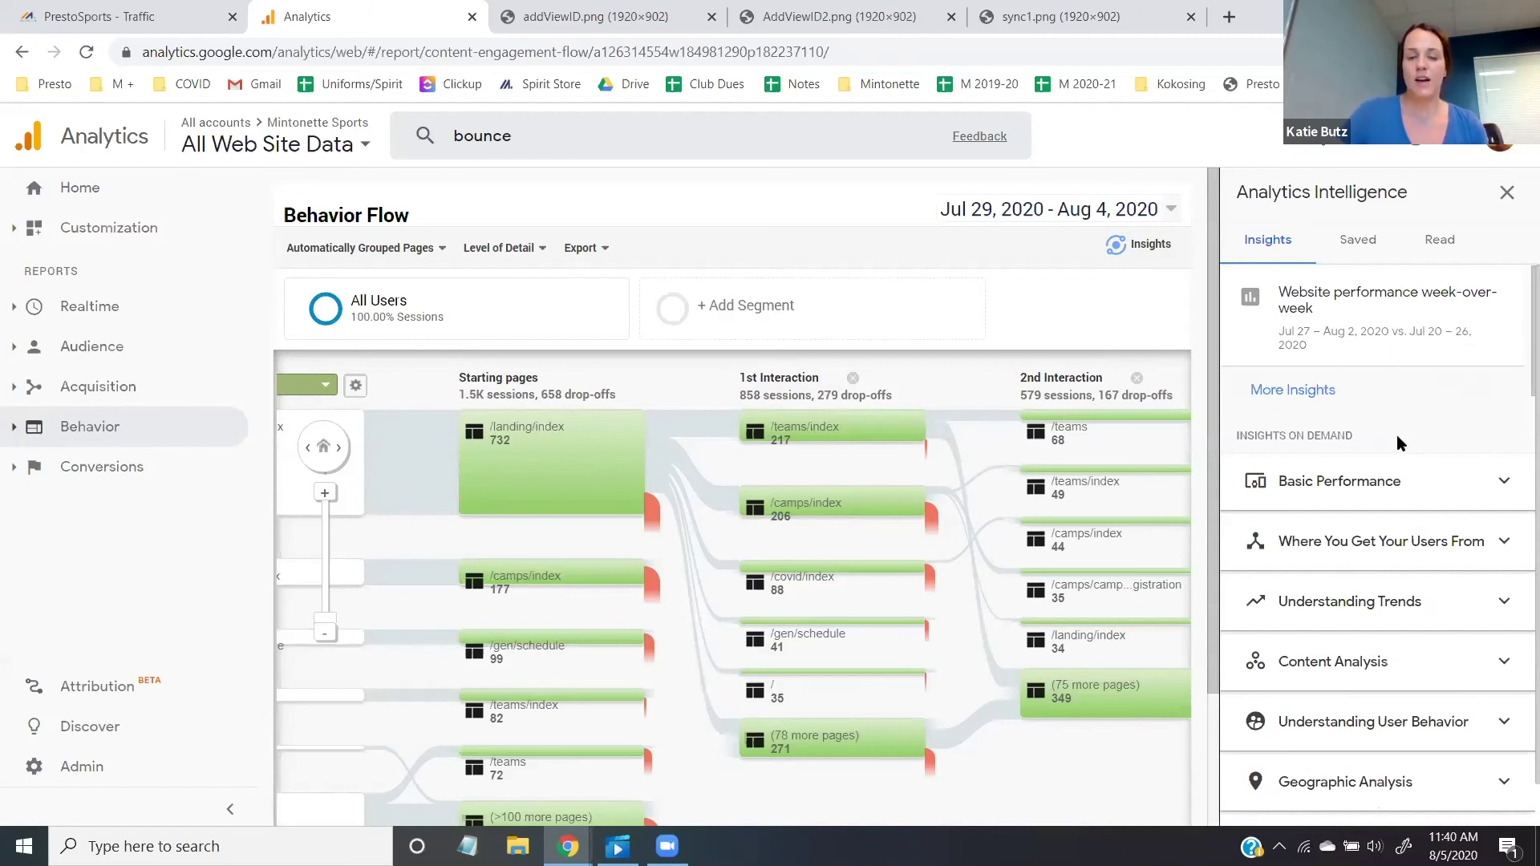
click(1415, 489)
Bring up 'bounce' search suggestions, including the Audience Frequency & Recency report.
scroll(1399, 433, down, 2)
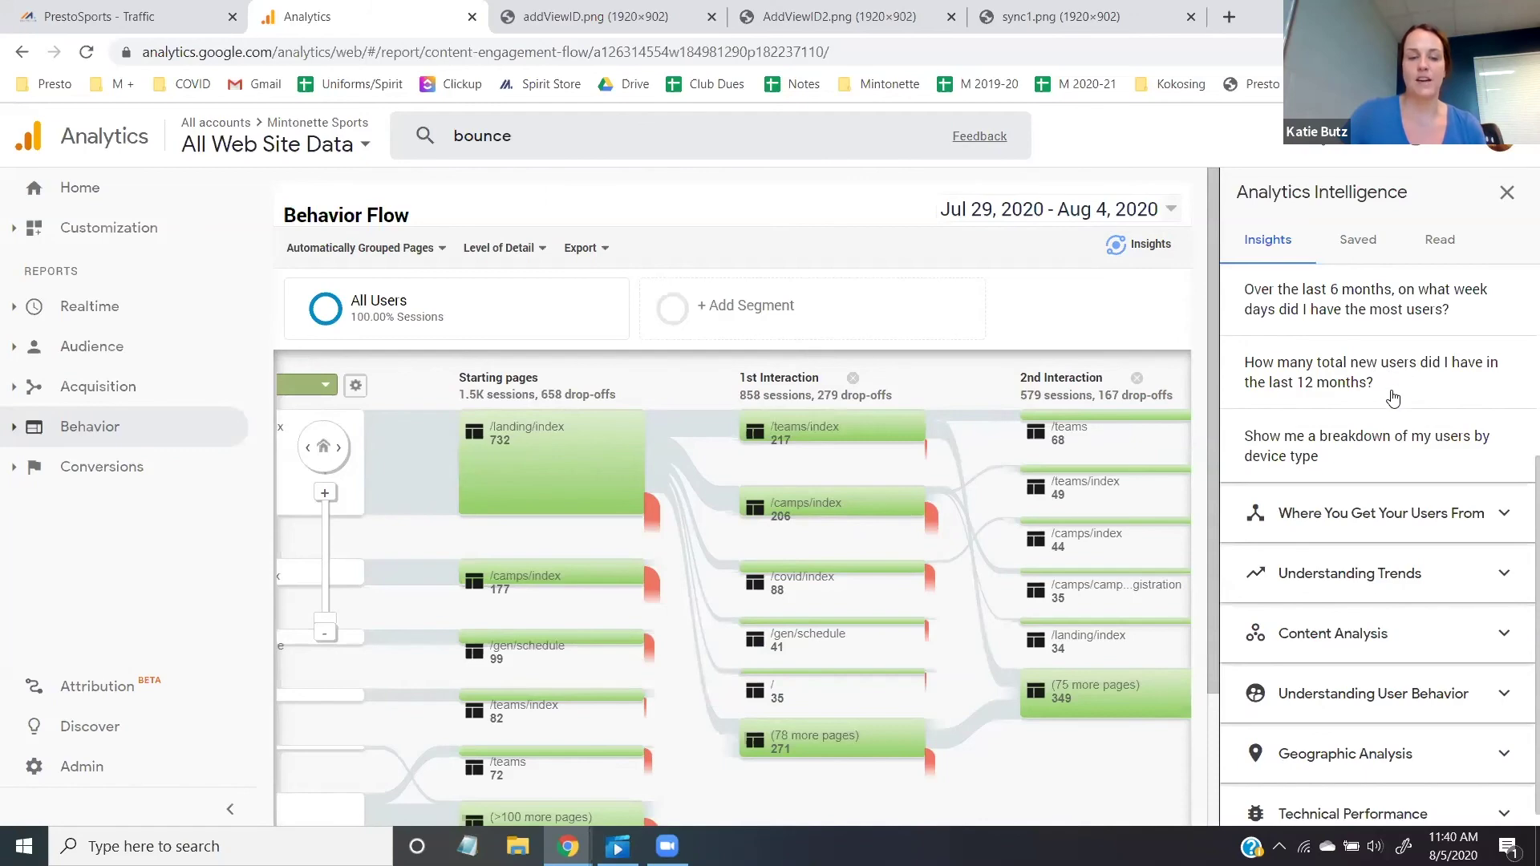
scroll(1409, 417, up, 3)
scroll(1409, 419, up, 1)
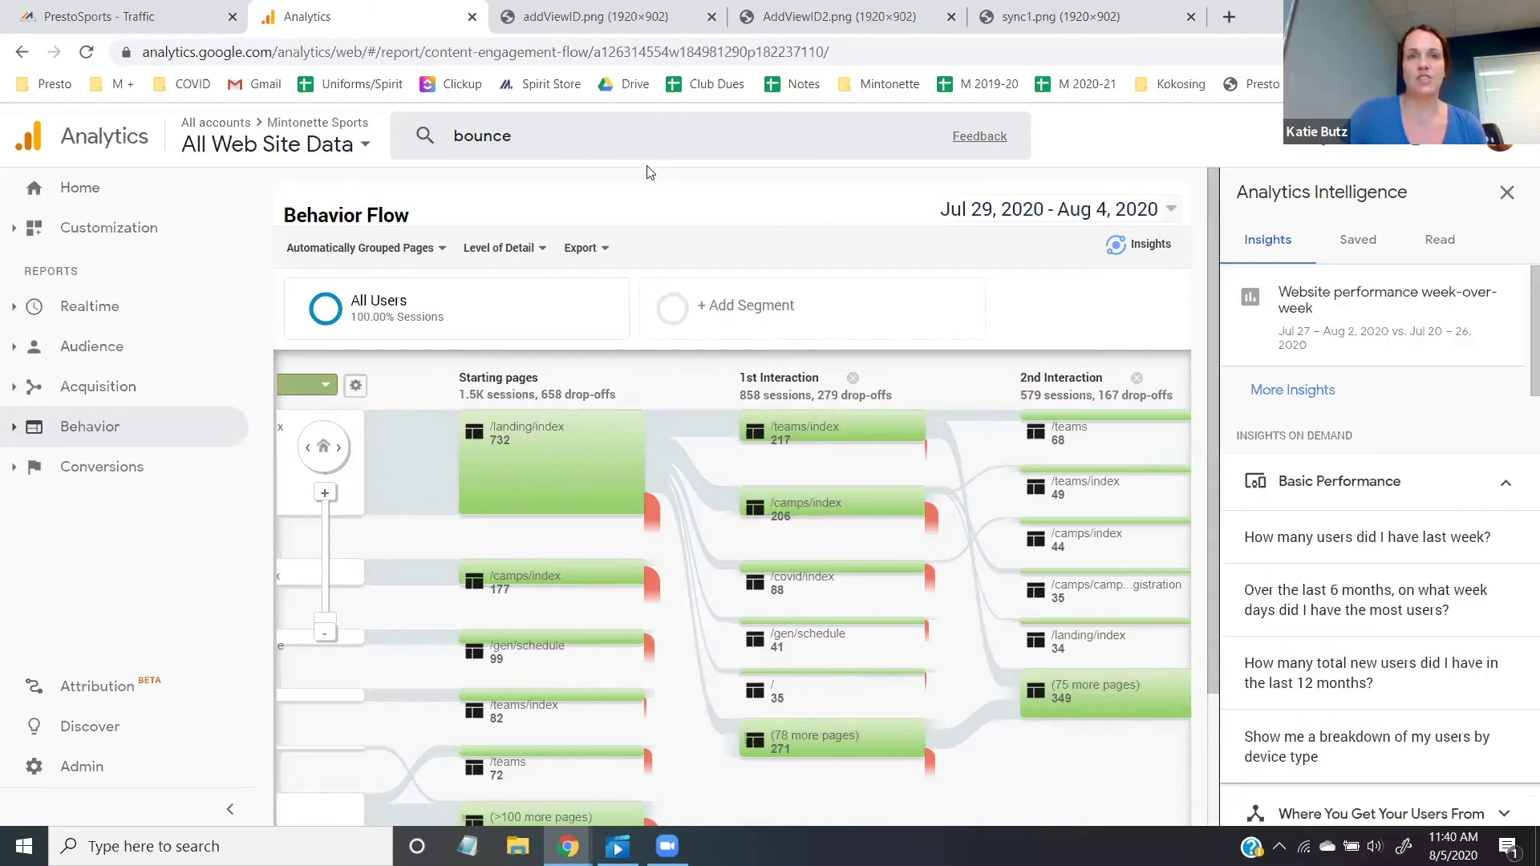
click(589, 135)
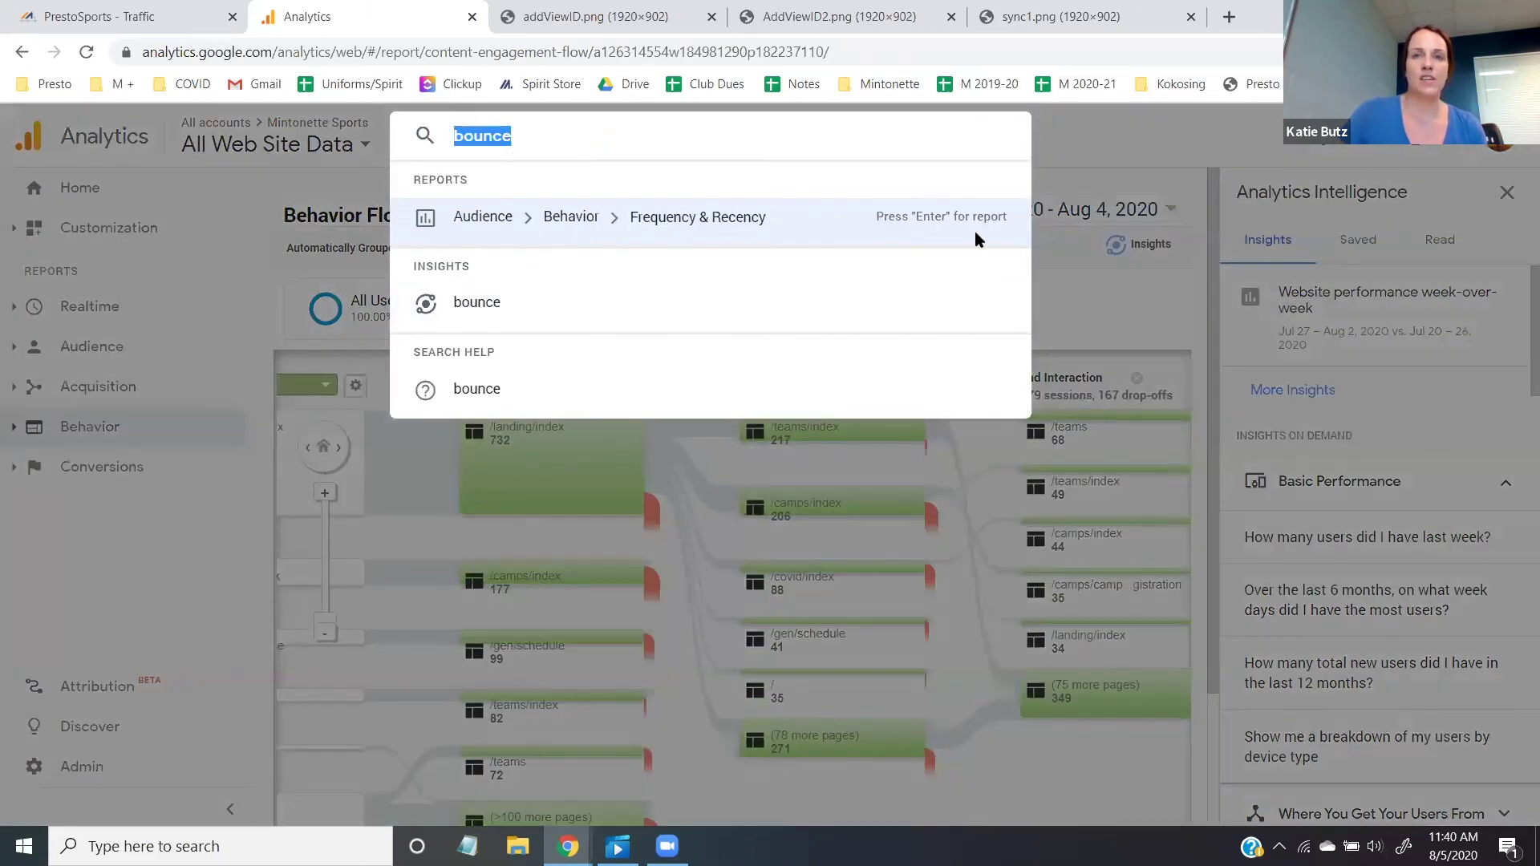
Get the bounce insight (671 bounces, Jul 29–Aug 4, 2020), then return to PrestoSports Traffic.
click(477, 302)
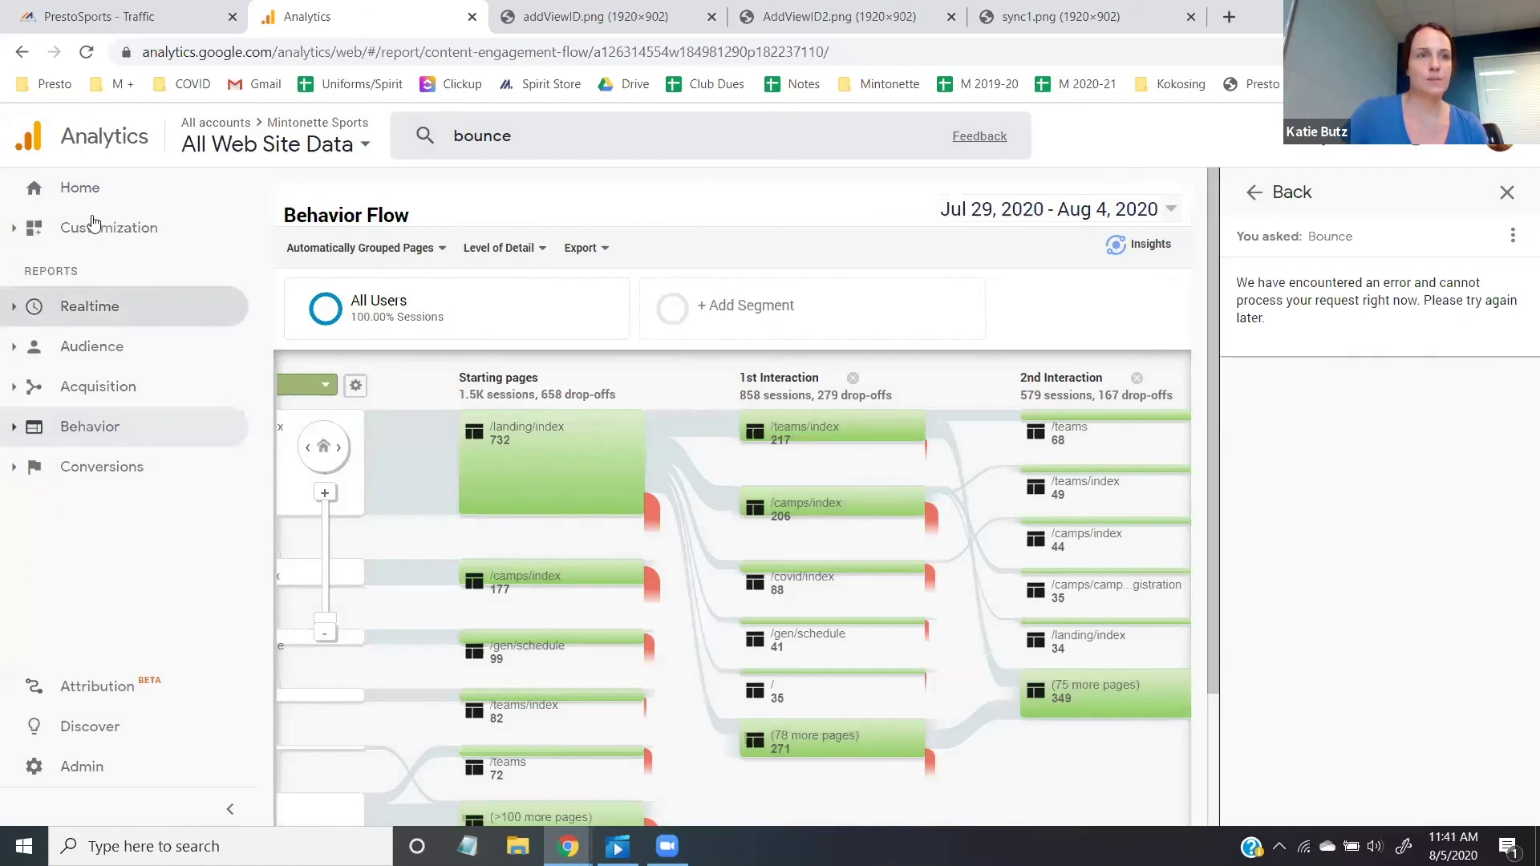
click(80, 188)
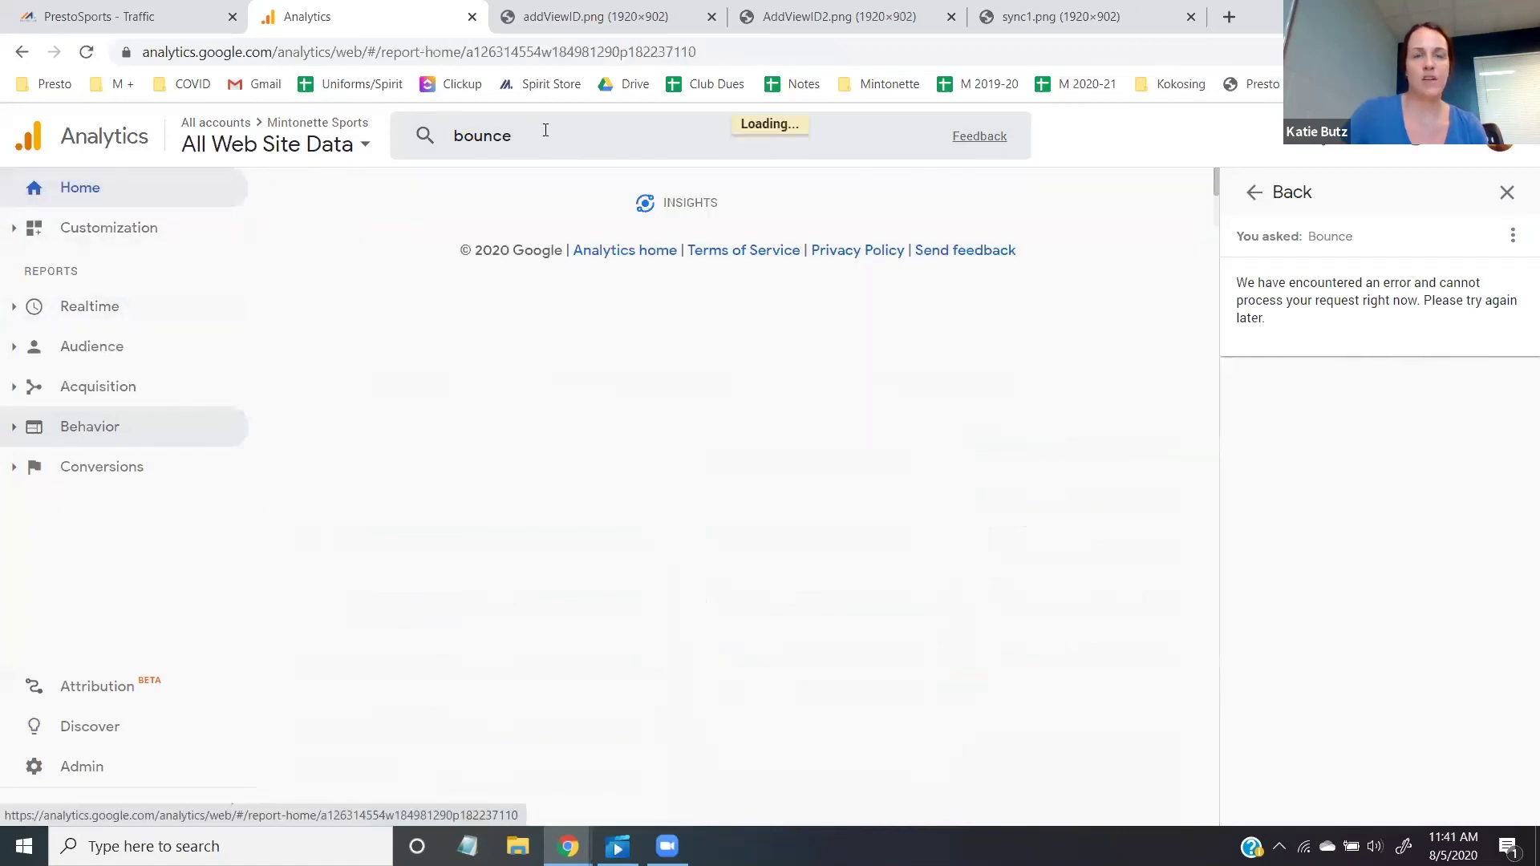
click(545, 130)
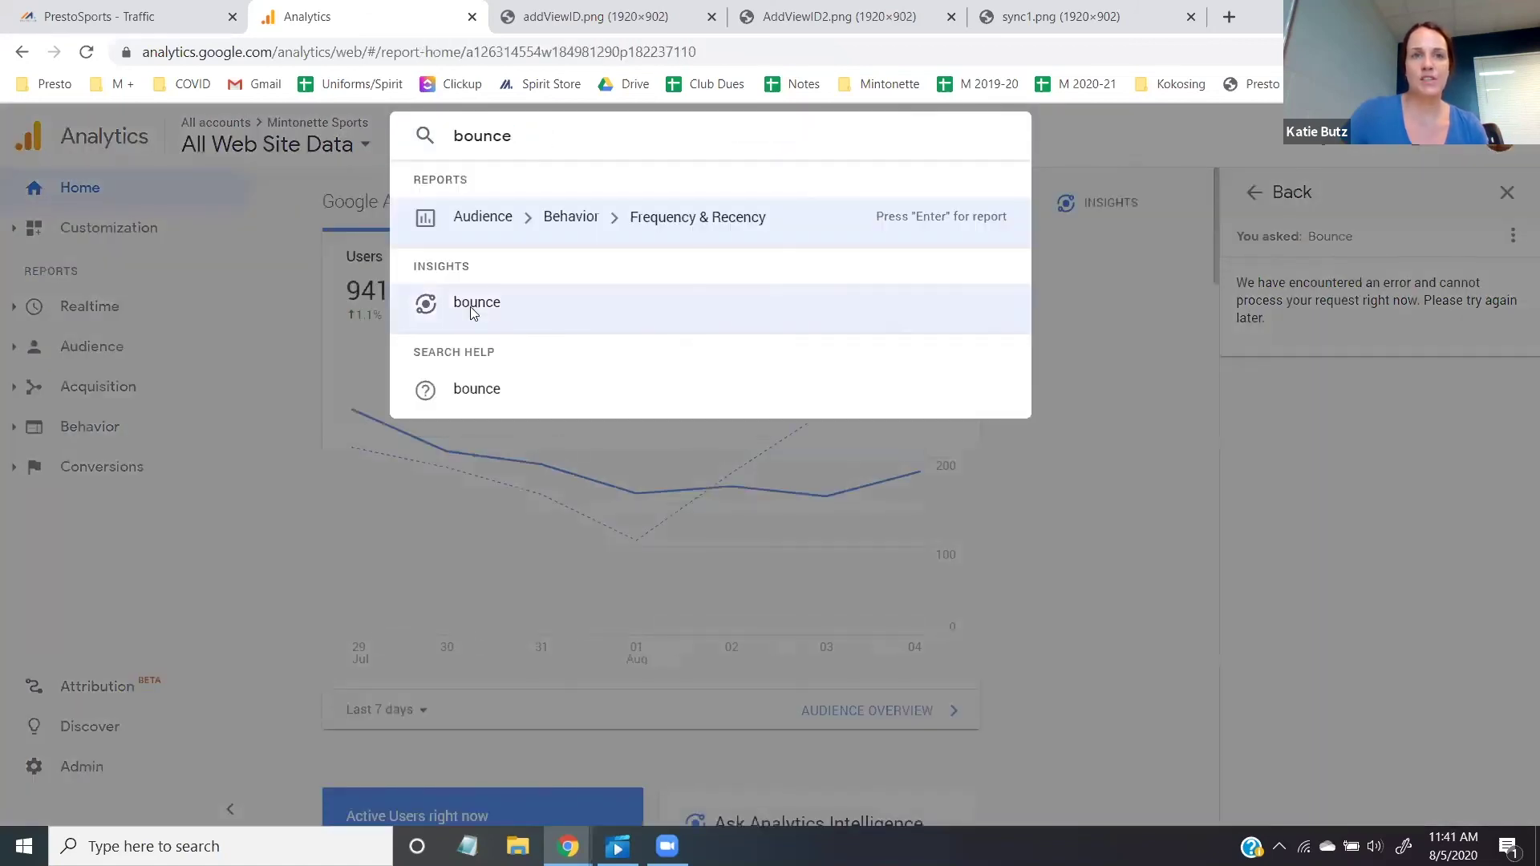
click(470, 307)
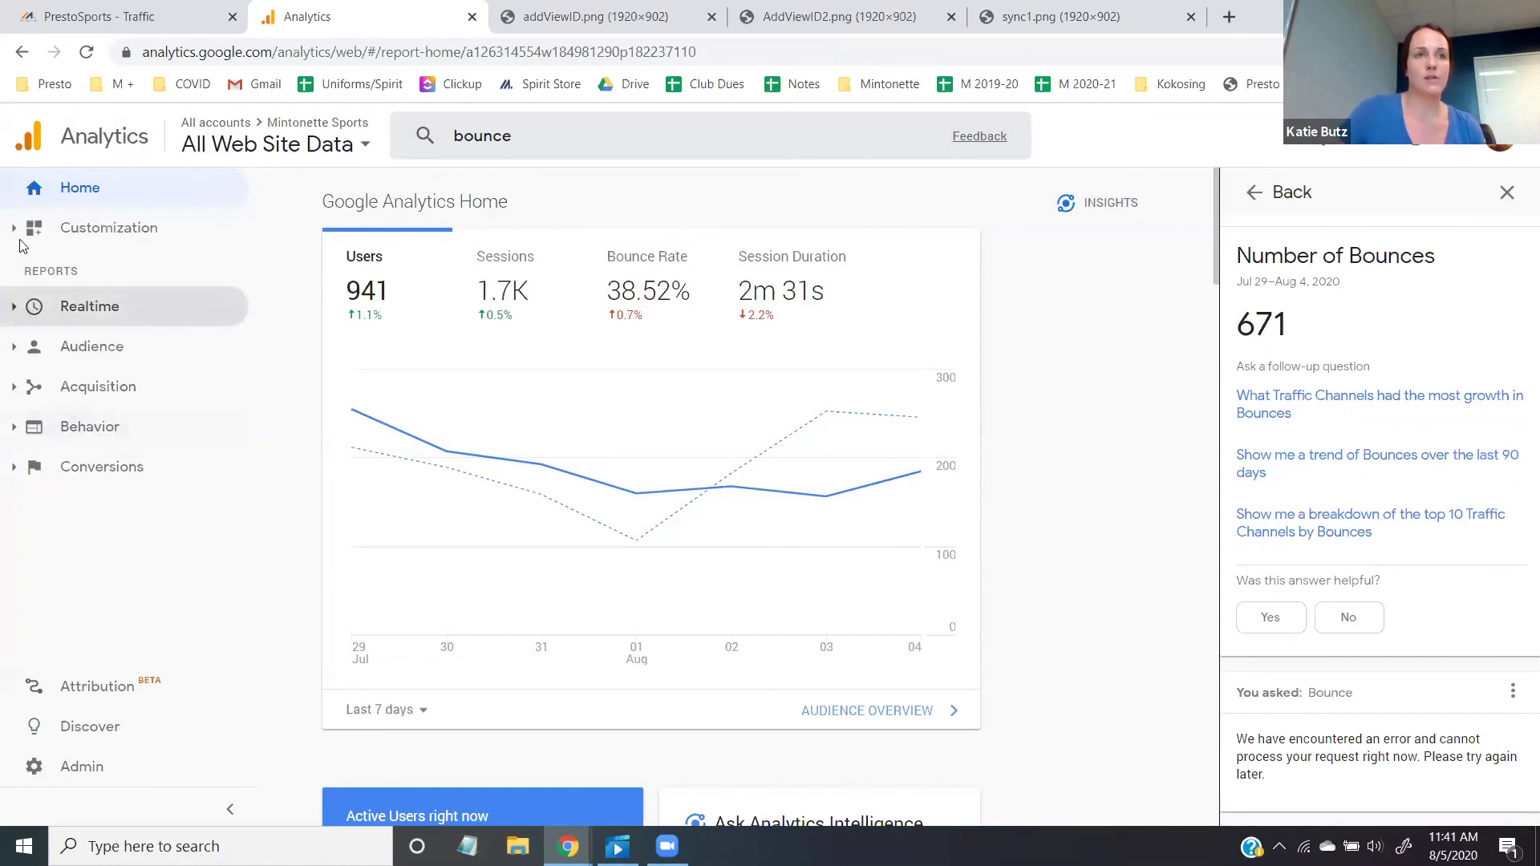
click(94, 16)
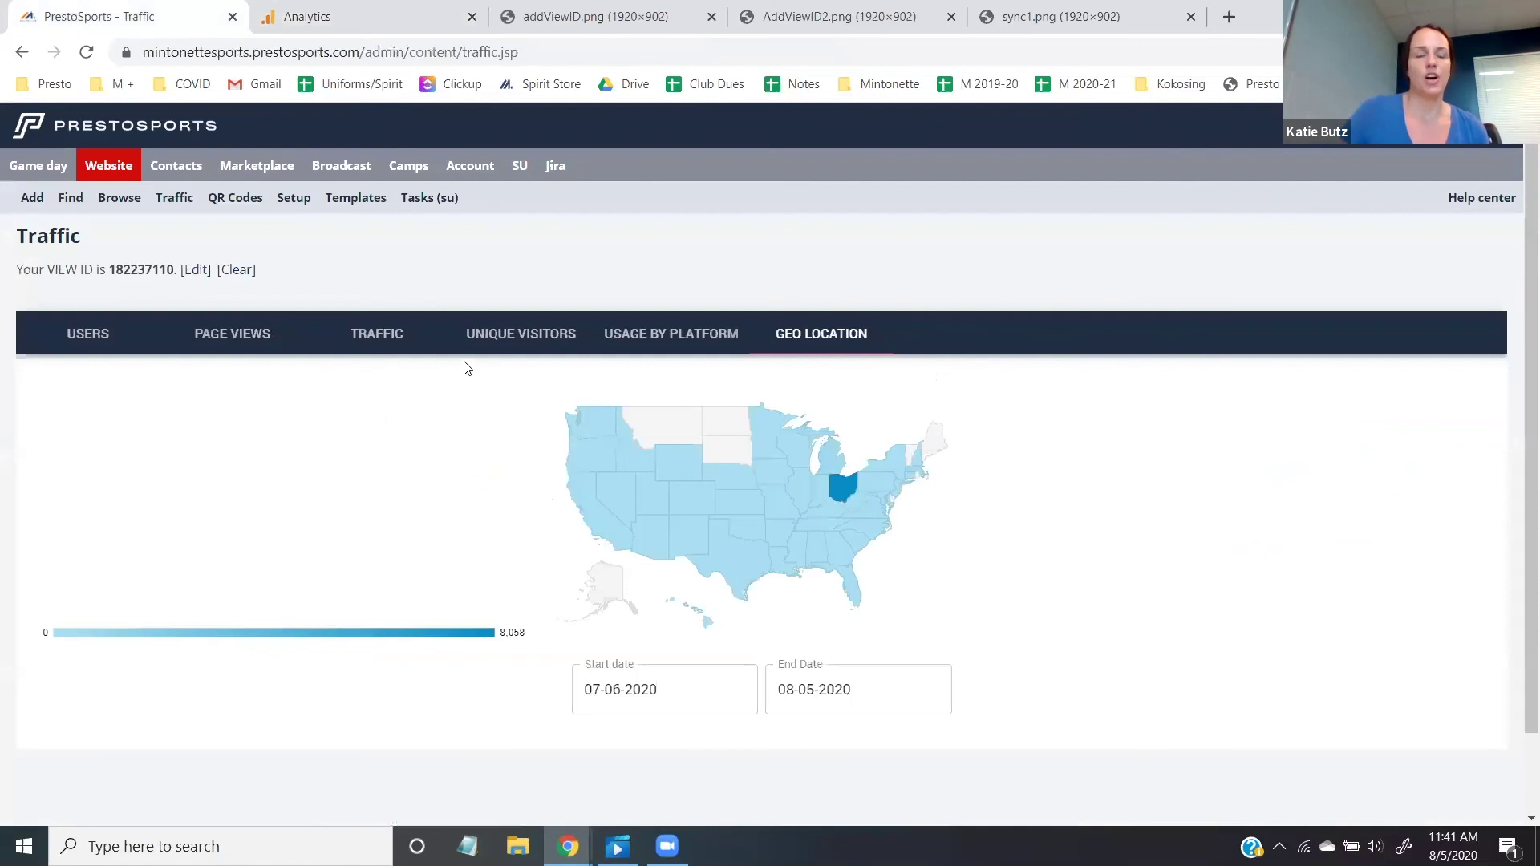